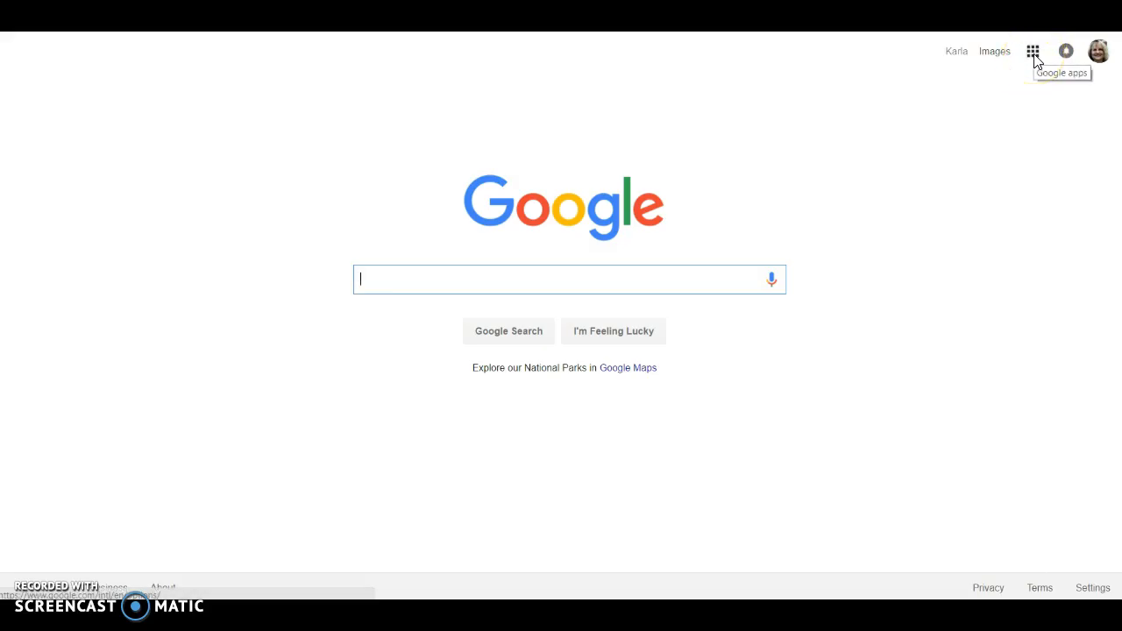
Open Google Docs from the Google apps menu on the Search homepage
left_click(1034, 58)
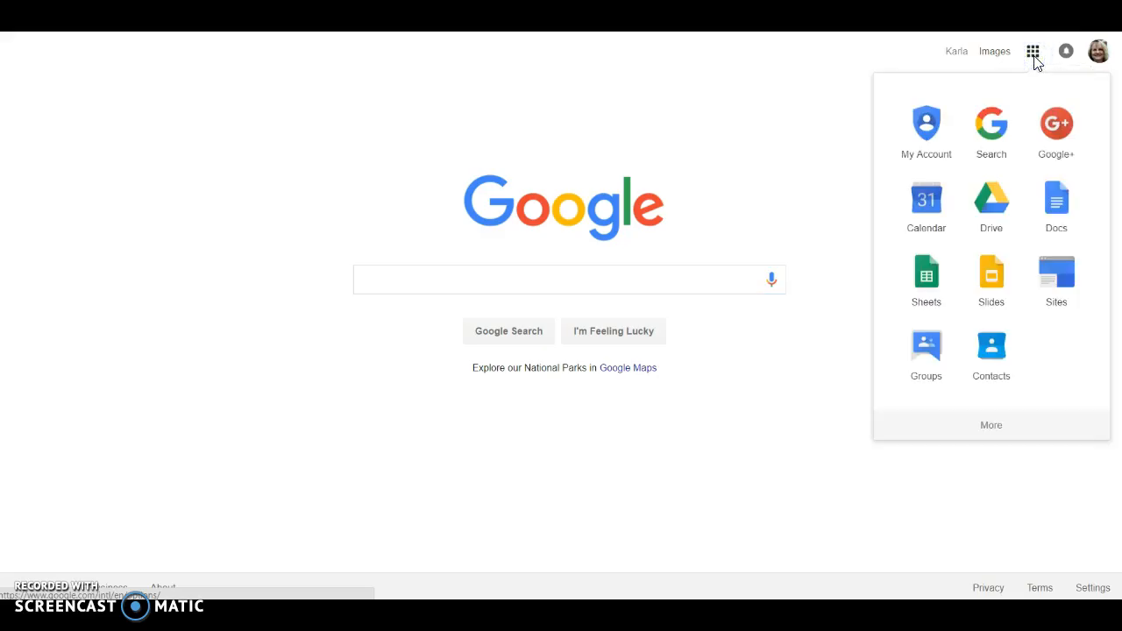
left_click(1058, 205)
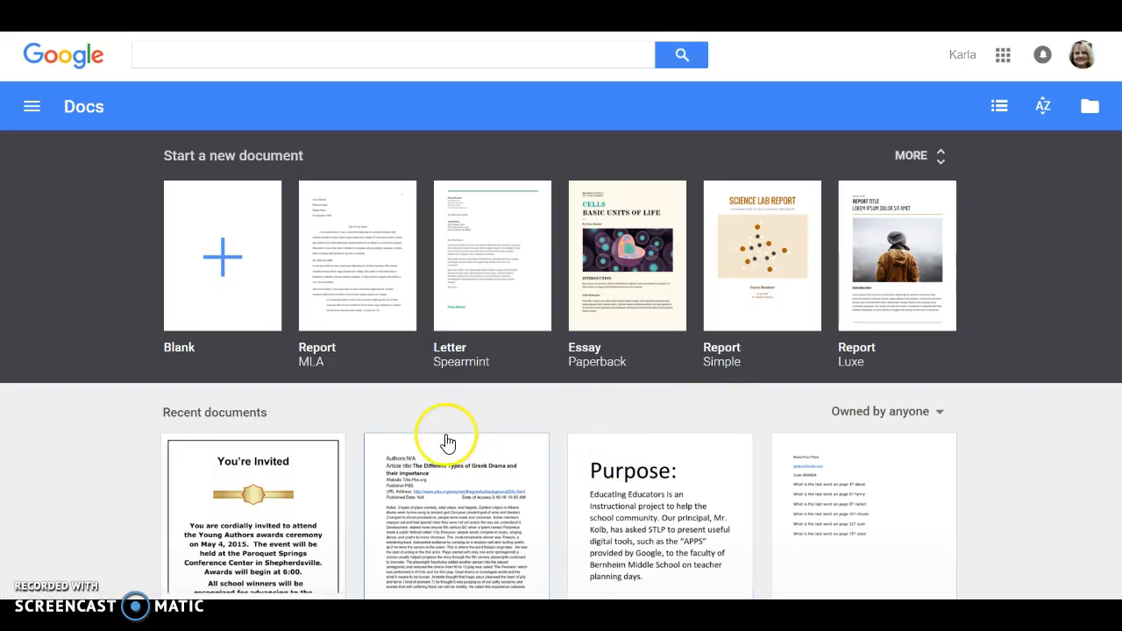
Create a Blank document and put the caret on its empty page
left_click(222, 255)
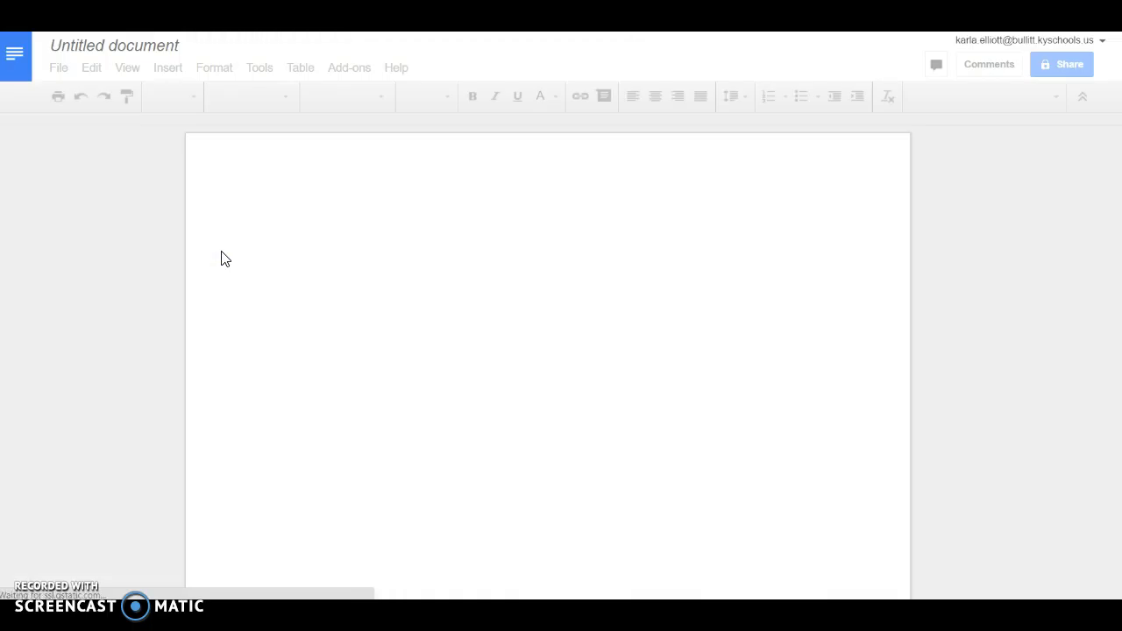
left_click(252, 258)
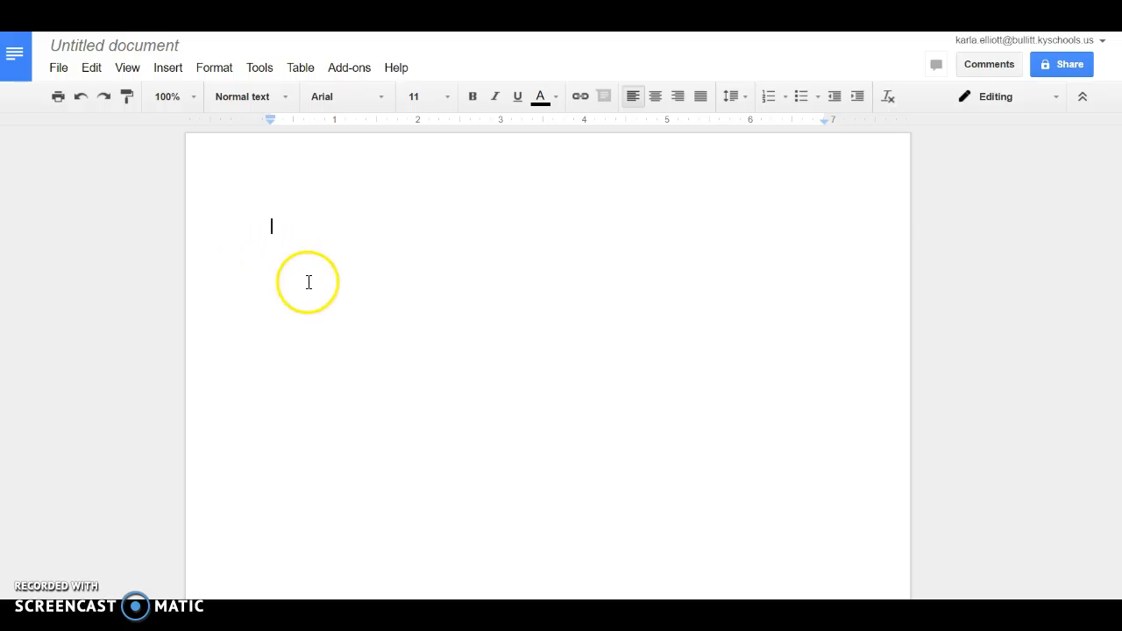
Rename the Untitled document to 'Fox Your Name'
left_click(183, 45)
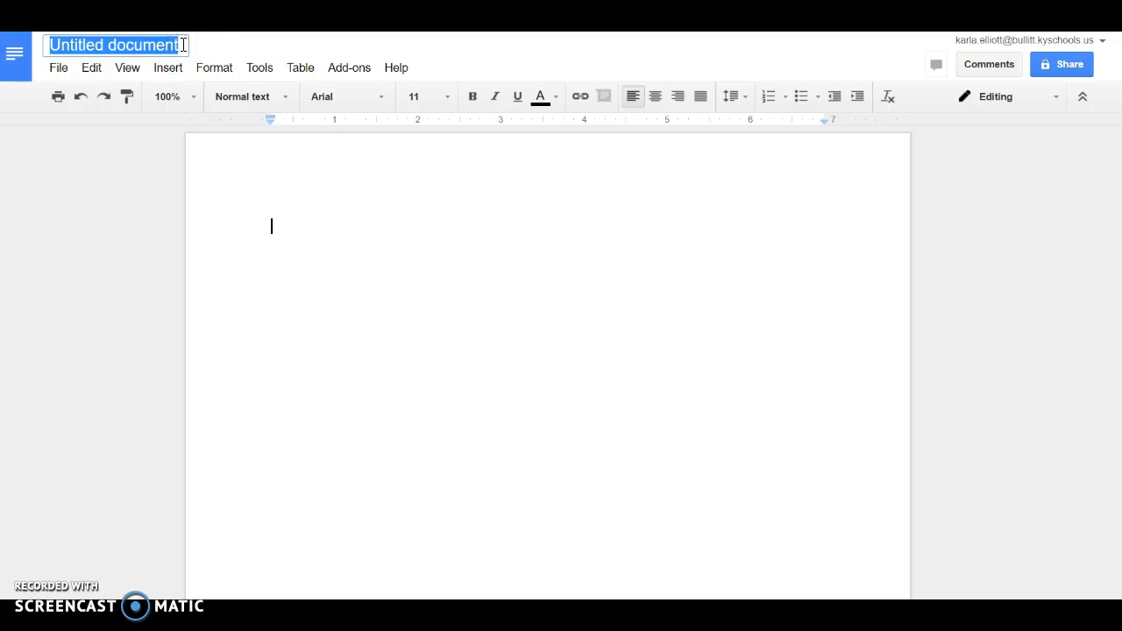
key("BackSpace")
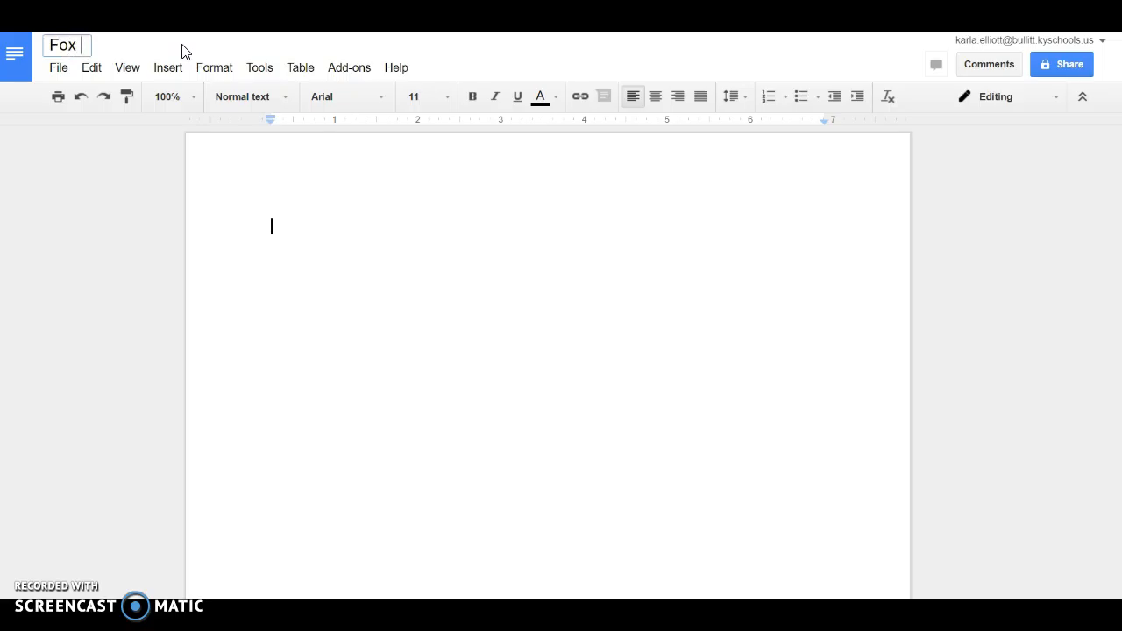
type("Fox Your Name")
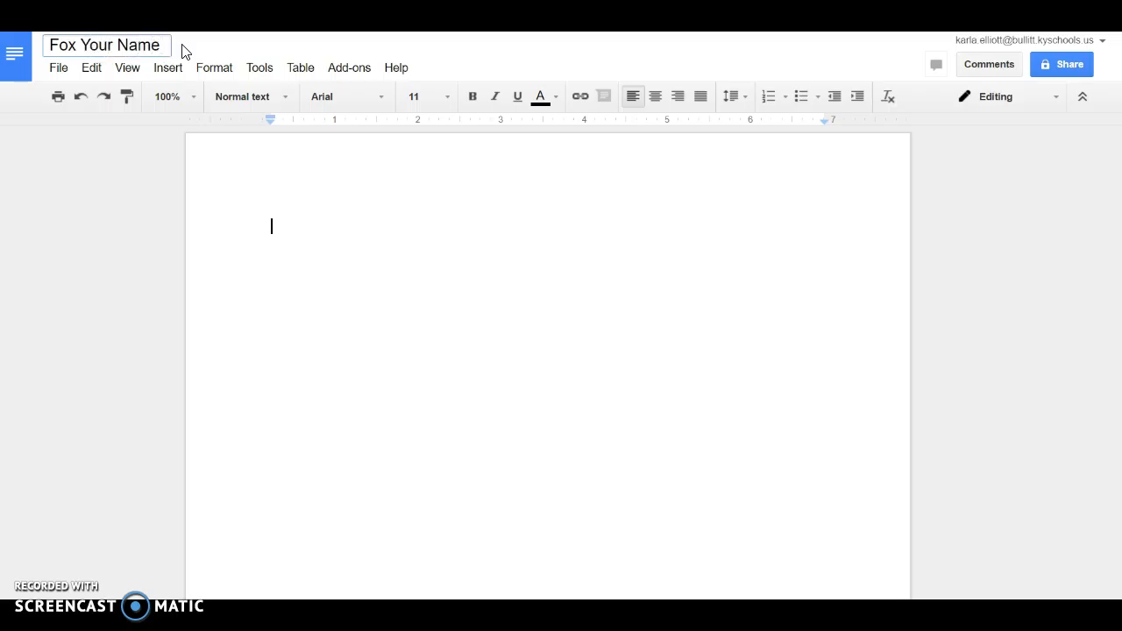
left_click(285, 227)
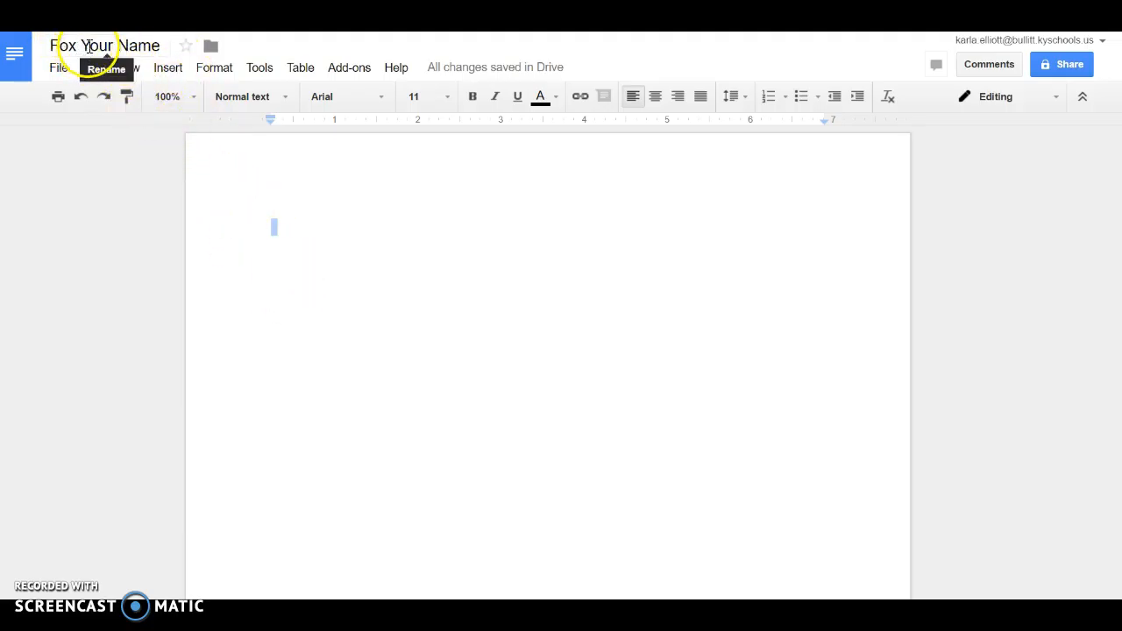
left_click(298, 233)
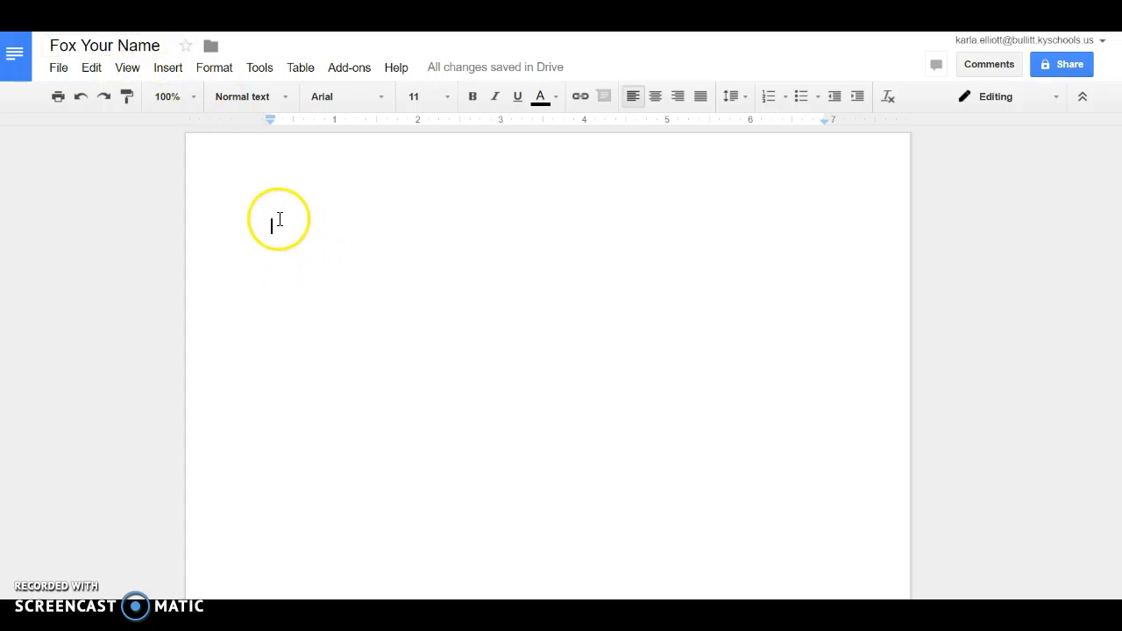
Set the font size of the first line to 24
left_click(468, 245)
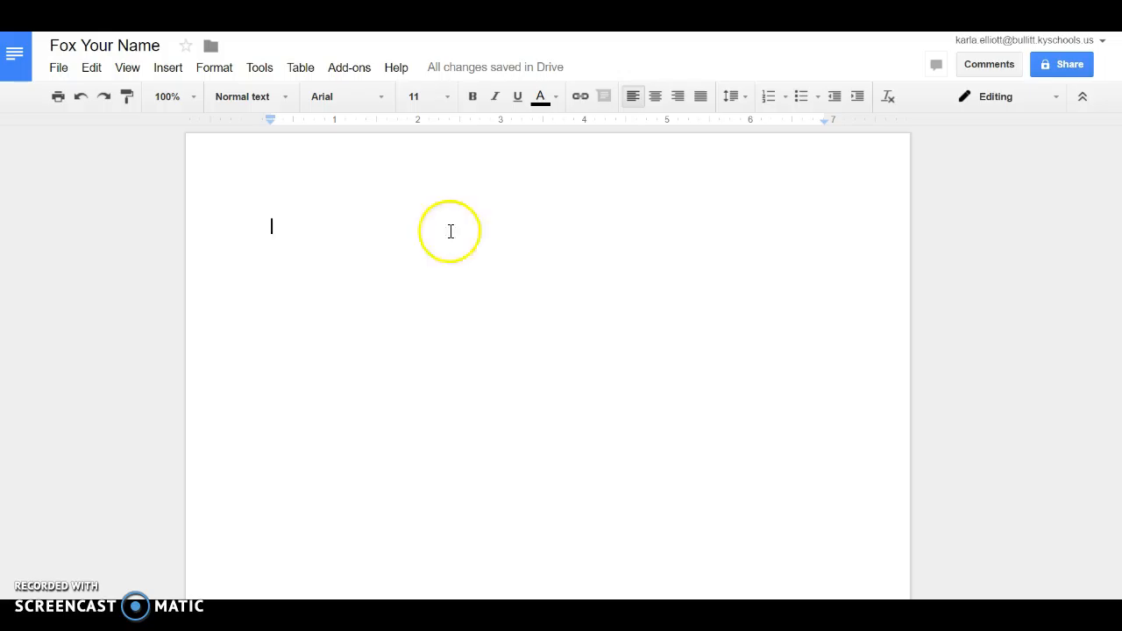
left_click(58, 74)
left_click(61, 70)
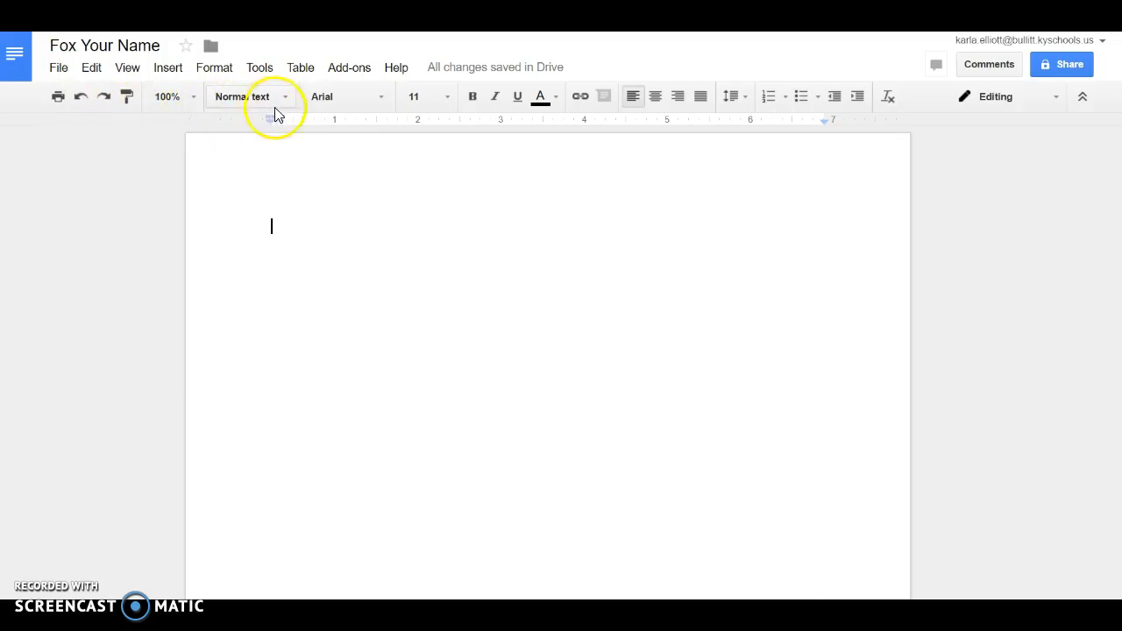
left_click(272, 225)
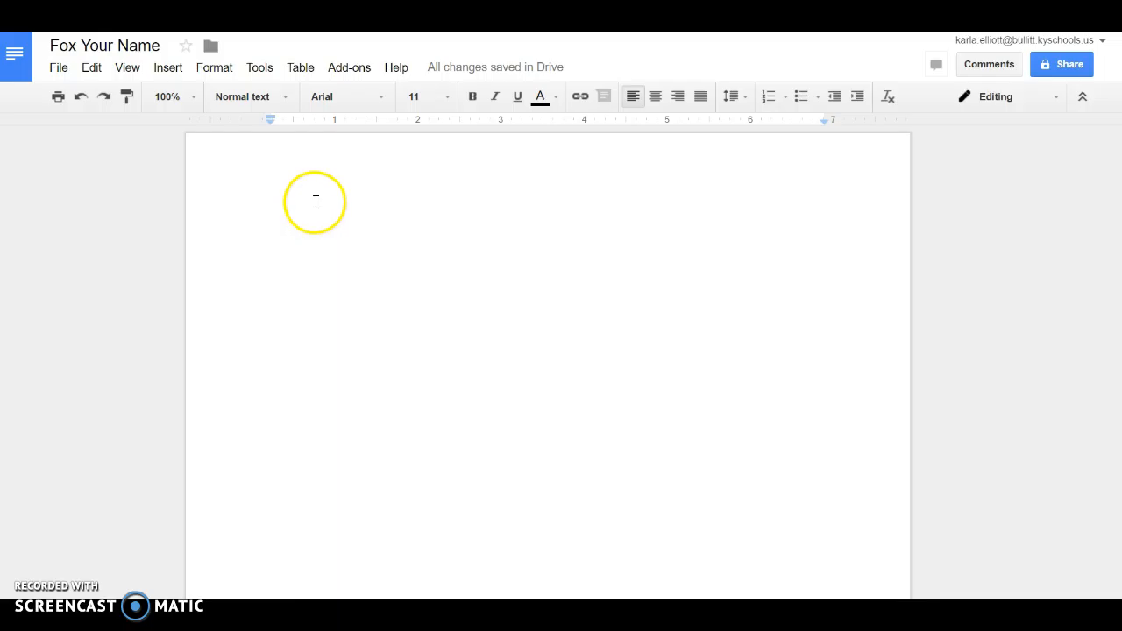
left_click(447, 98)
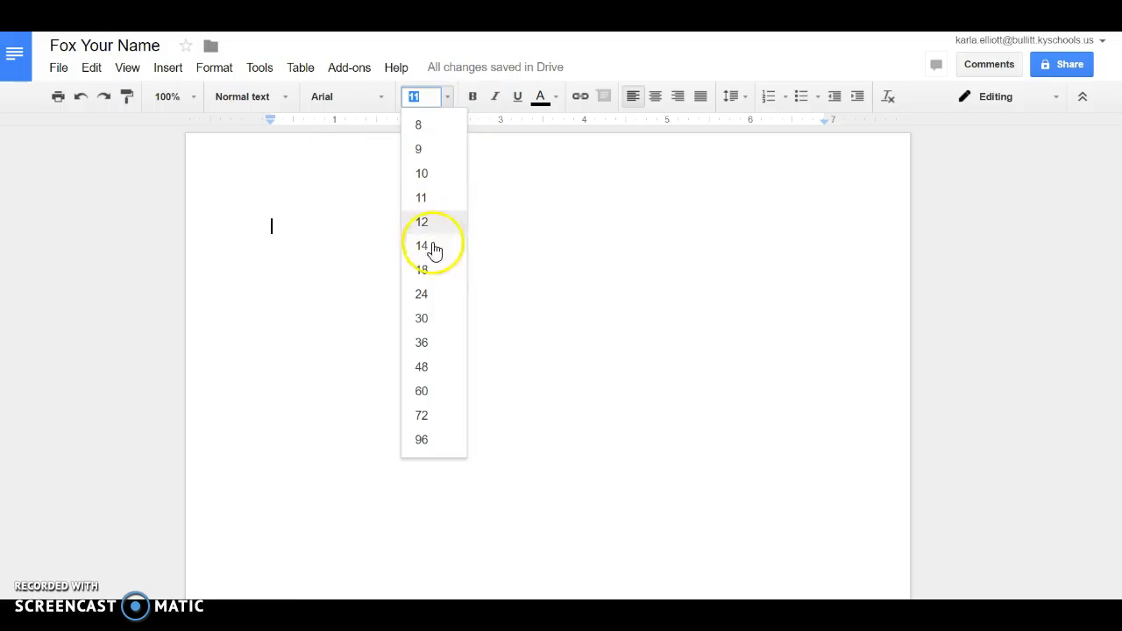
left_click(426, 295)
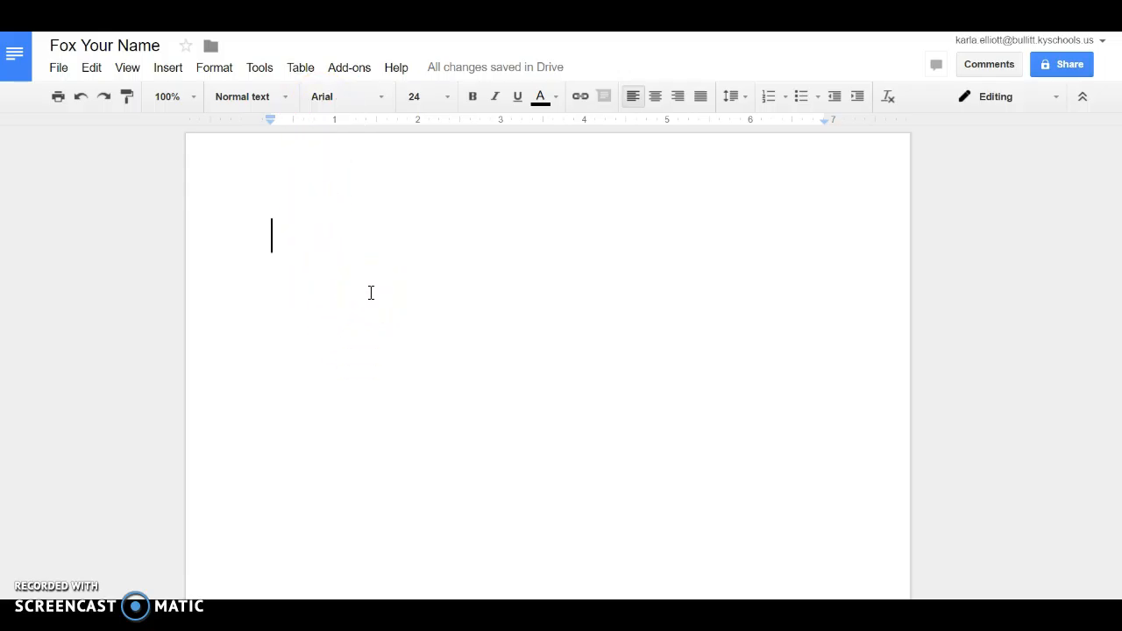
left_click(404, 281)
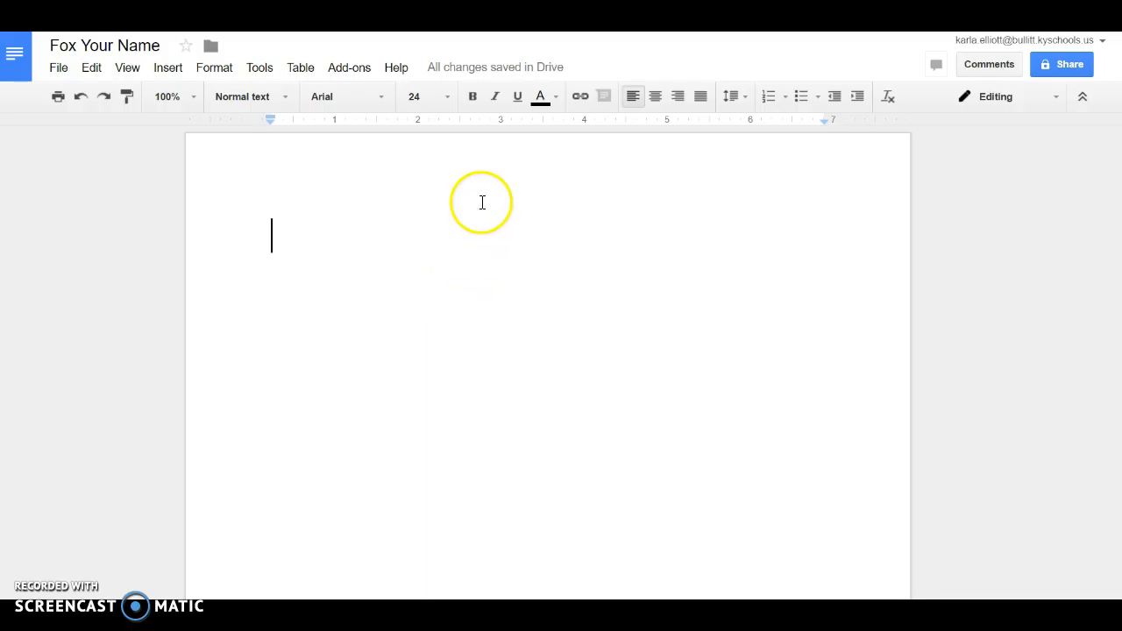
Give the first line Single line spacing, green text colour and center alignment
left_click(747, 104)
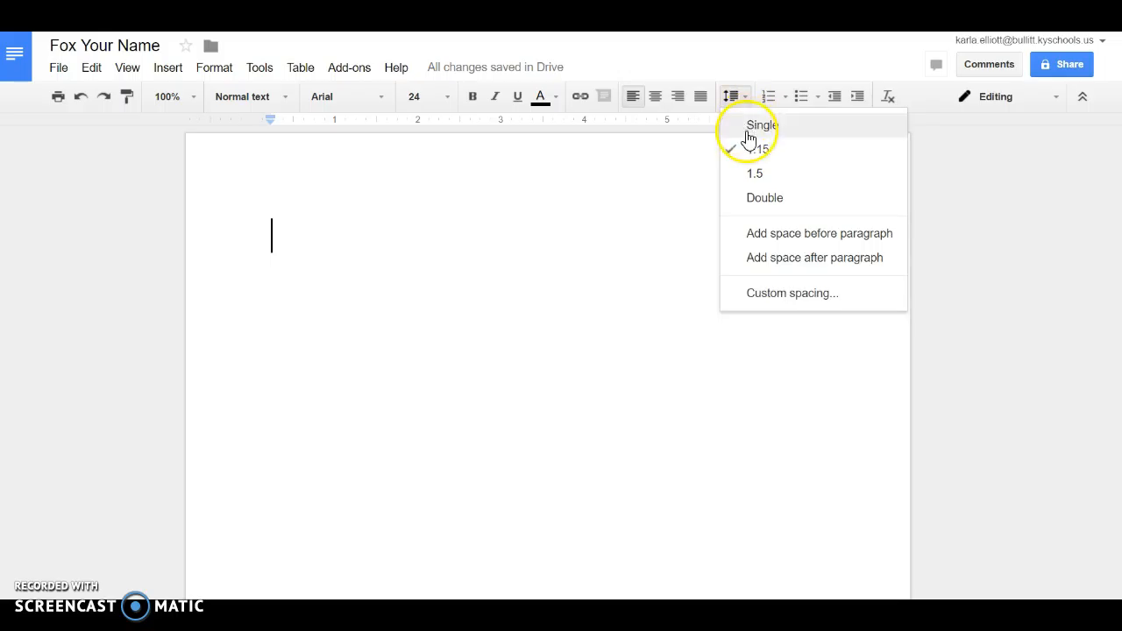
left_click(760, 132)
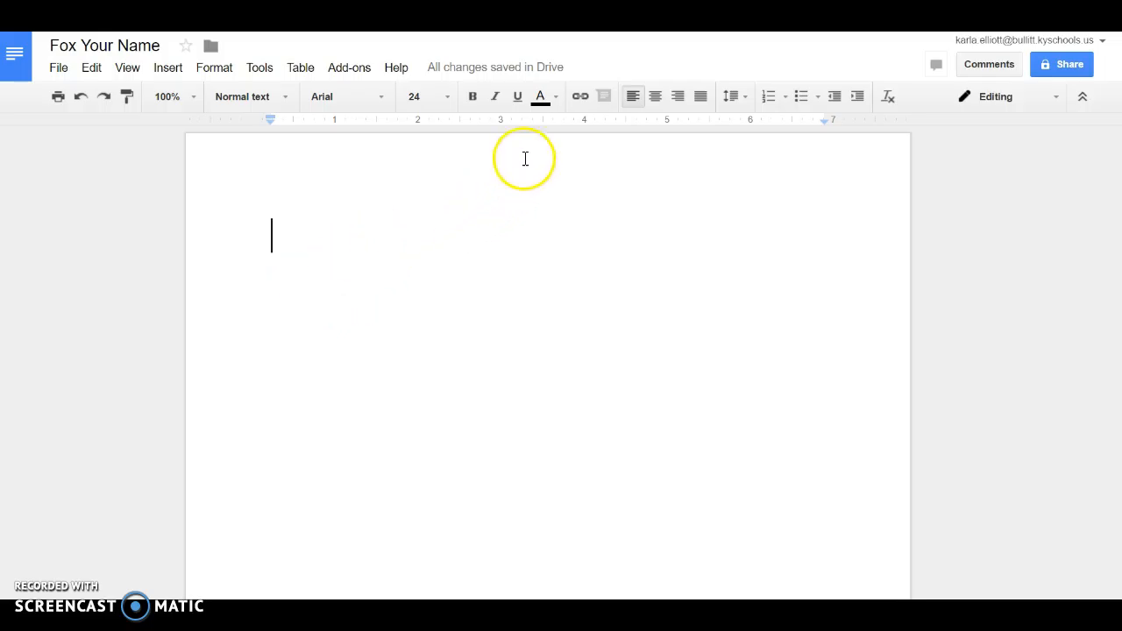
left_click(555, 99)
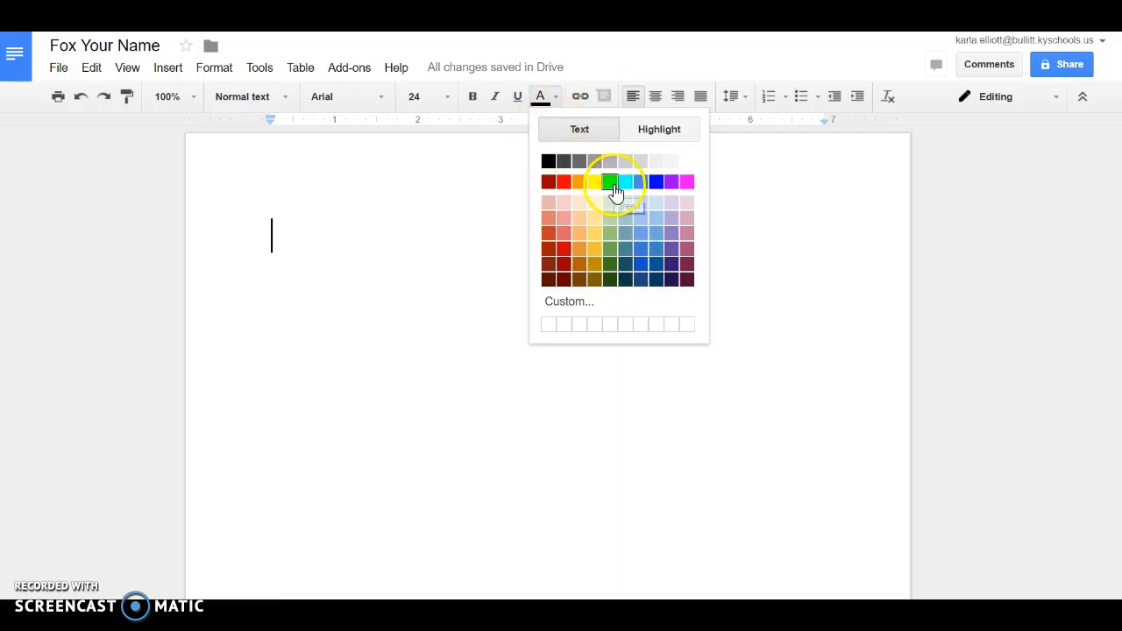
left_click(610, 246)
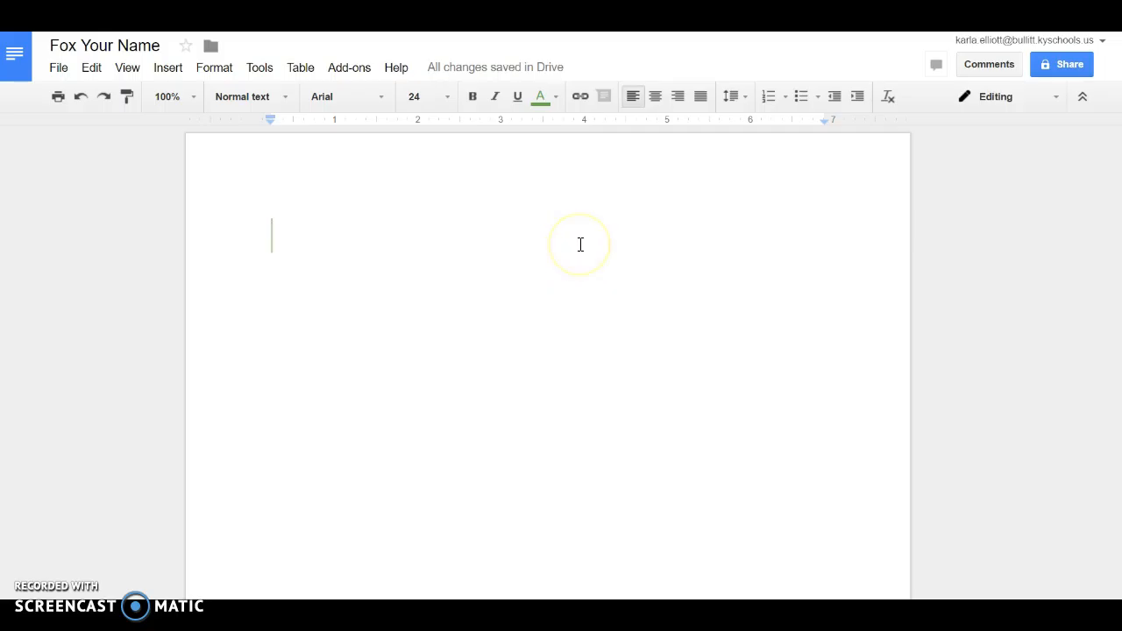
left_click(447, 282)
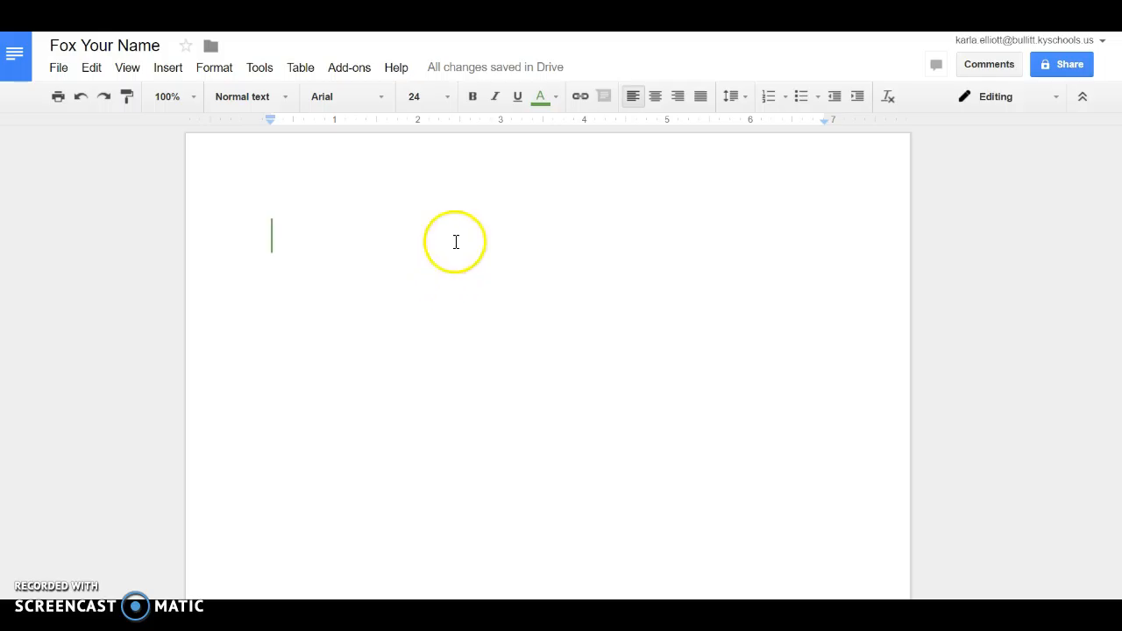
left_click(657, 96)
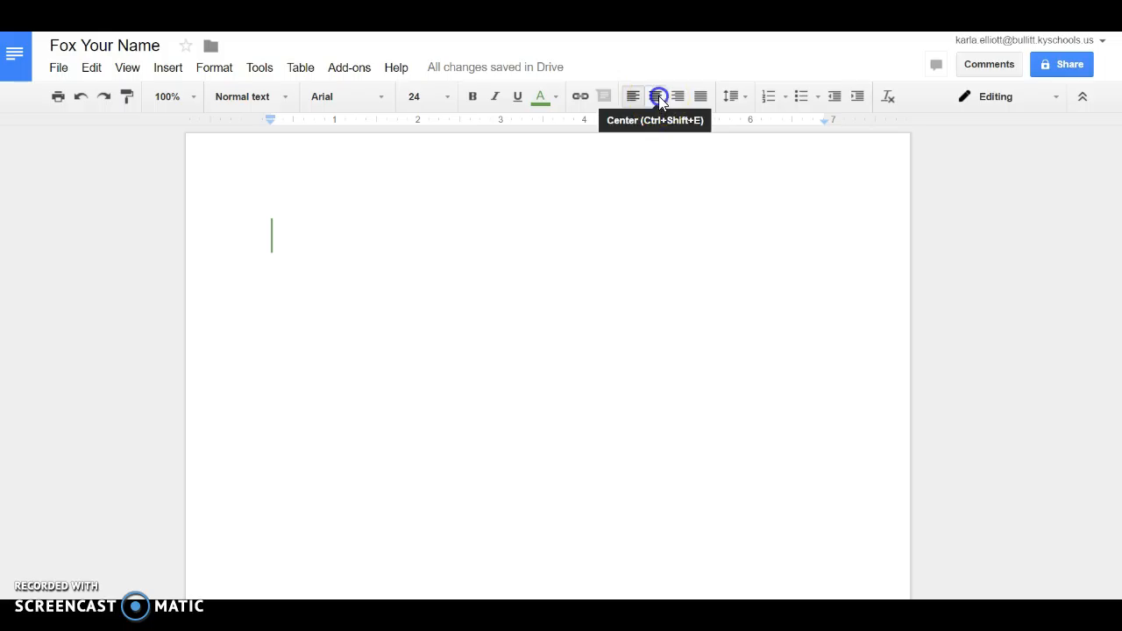
left_click(658, 96)
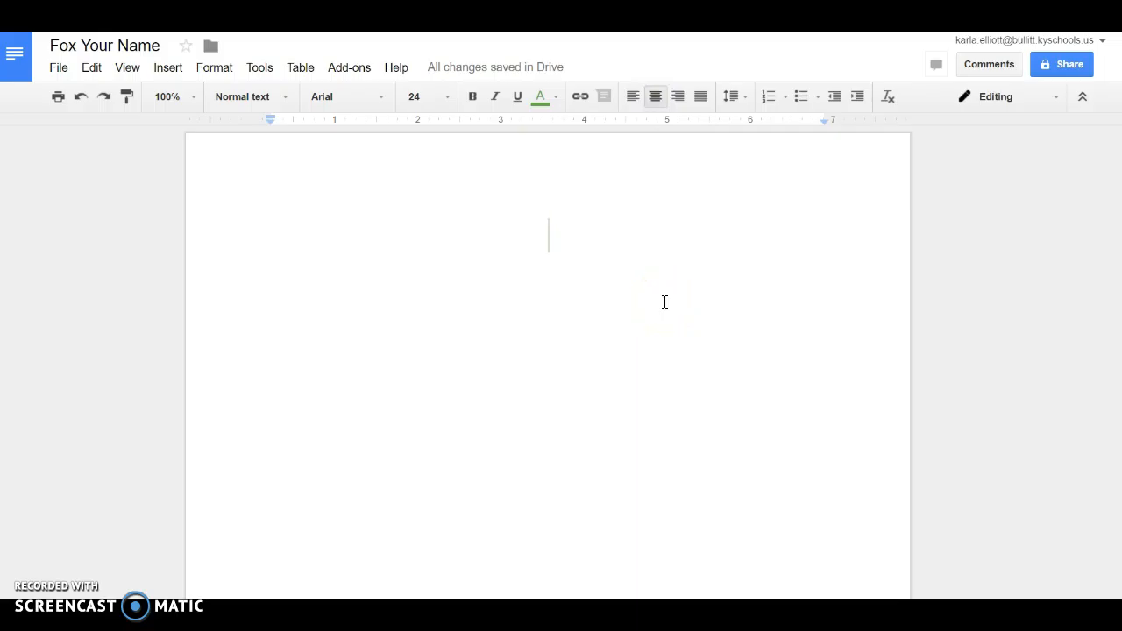
Type the title 'The Fox and the Dogs' and start a left-aligned line below it
type("The Fox and the Dog")
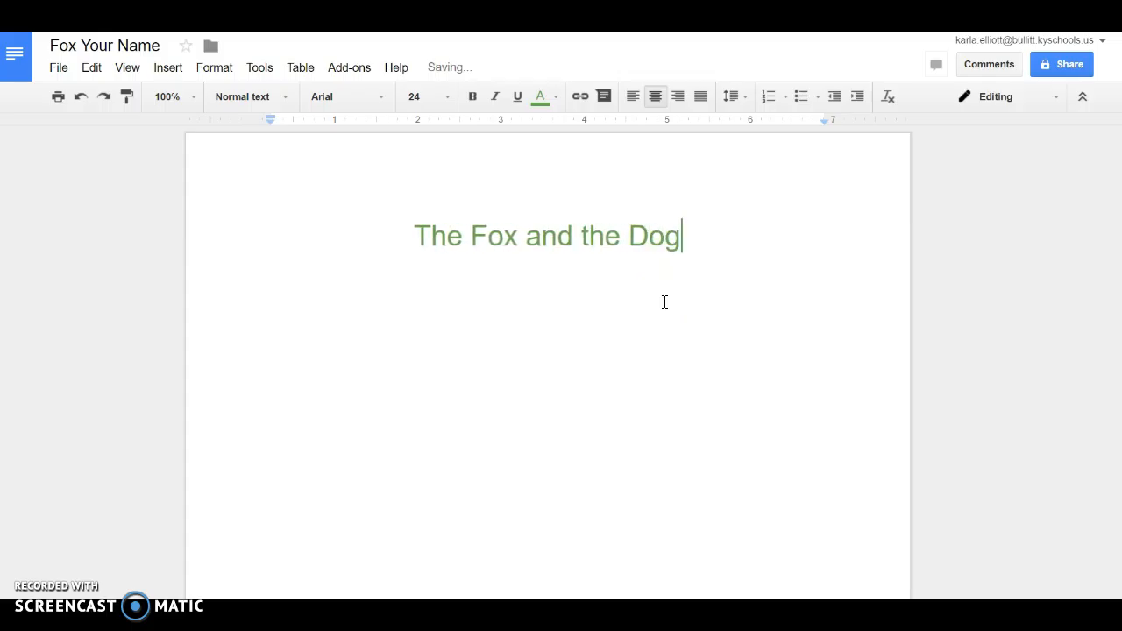
type("s")
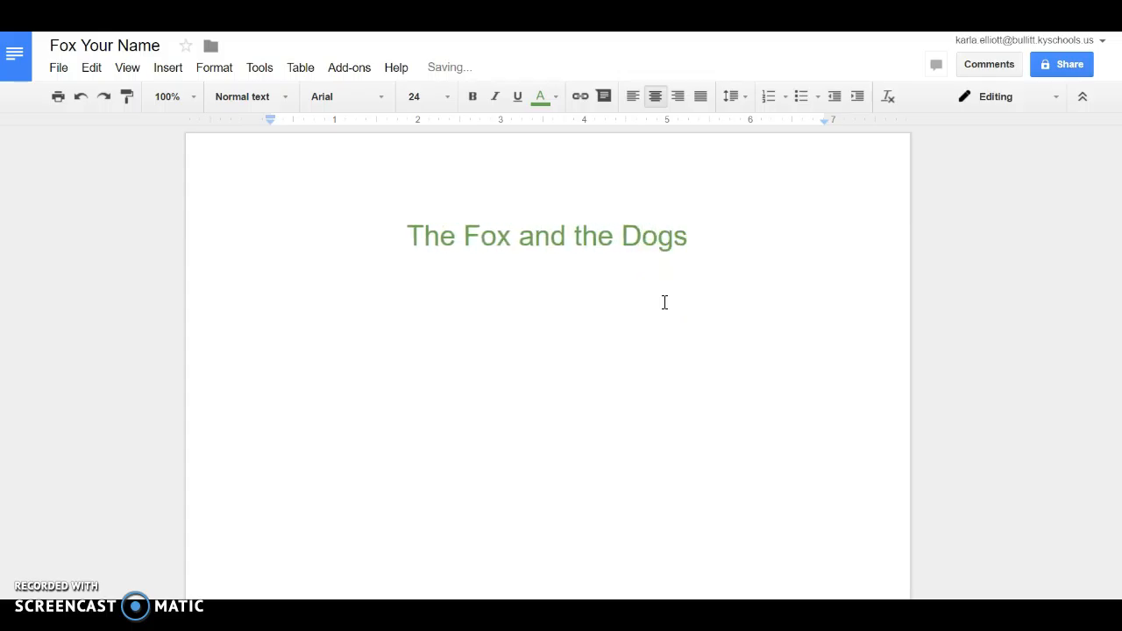
left_click(684, 283)
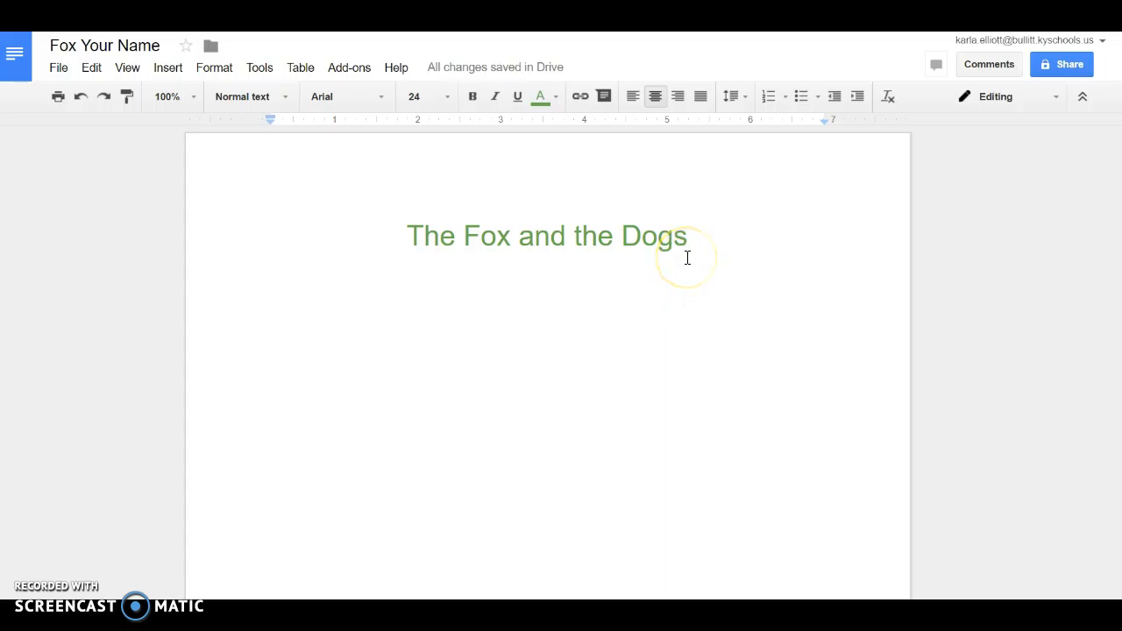
key("Return")
left_click(633, 96)
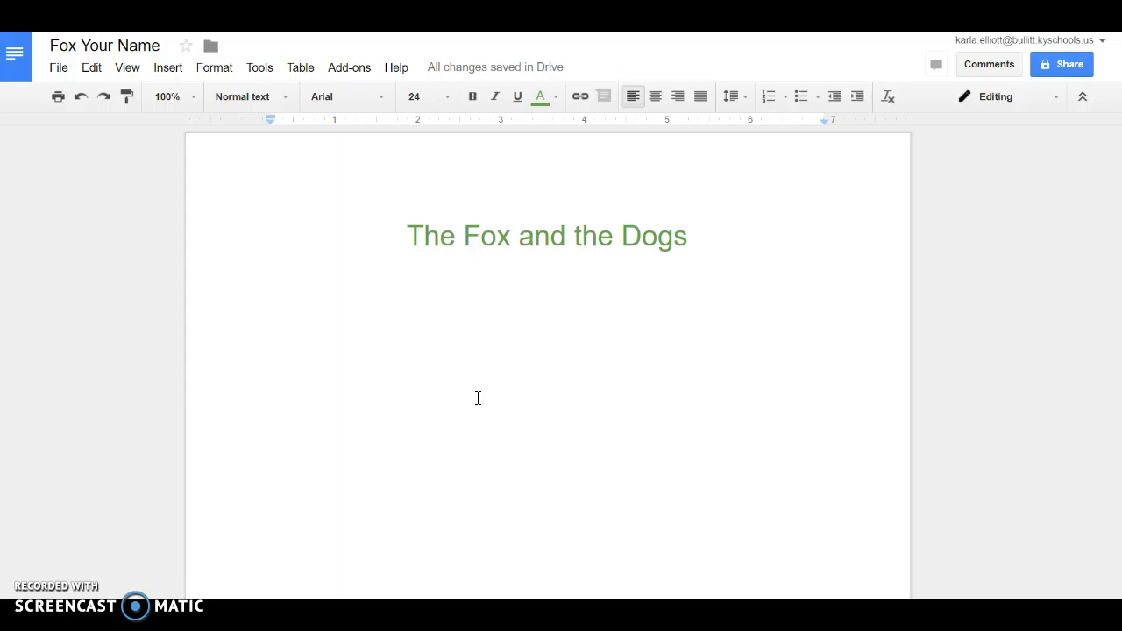
Type the tab-indented first paragraph, ending 'challenged him to jump over the sleeping dogs.'
key("Return")
key("Tab")
type("One ")
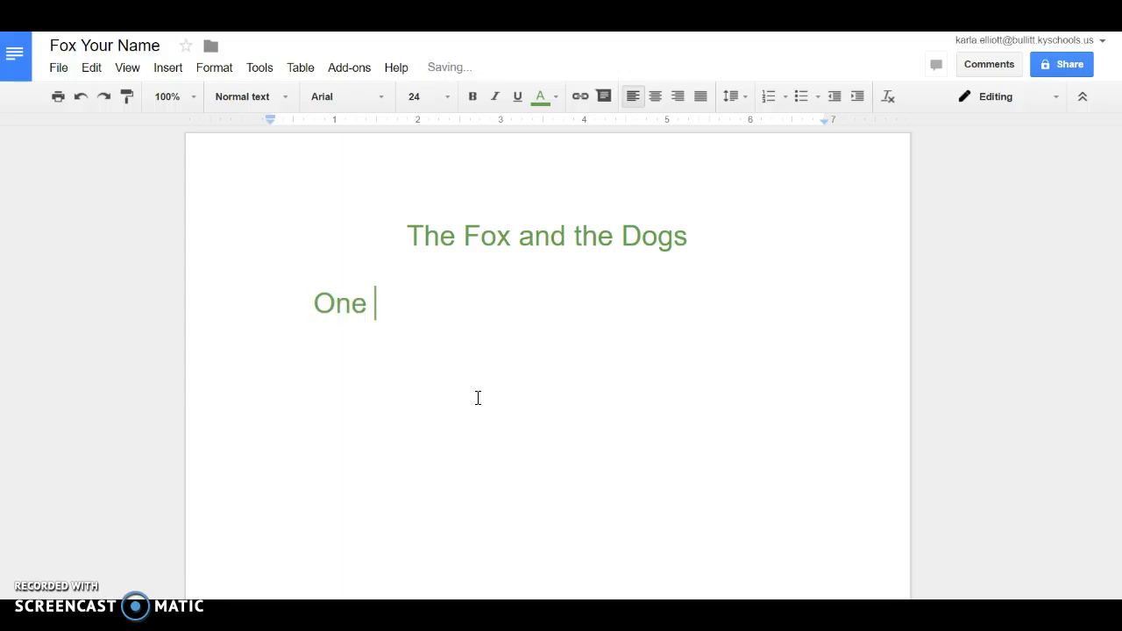
type("day, the ")
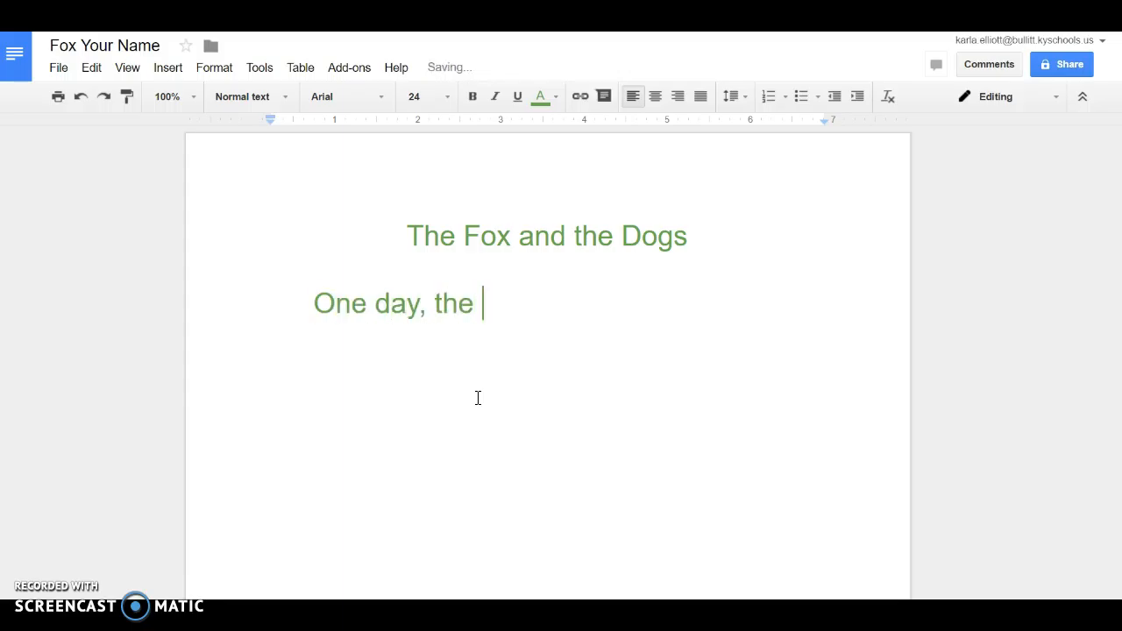
type("fox saw ")
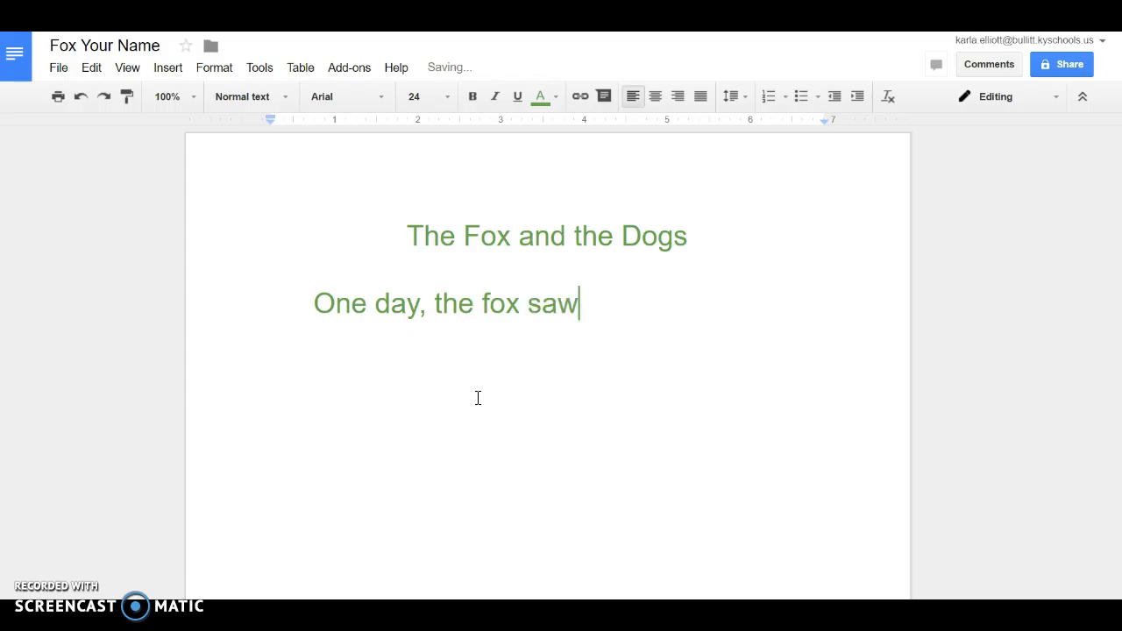
type("a pac")
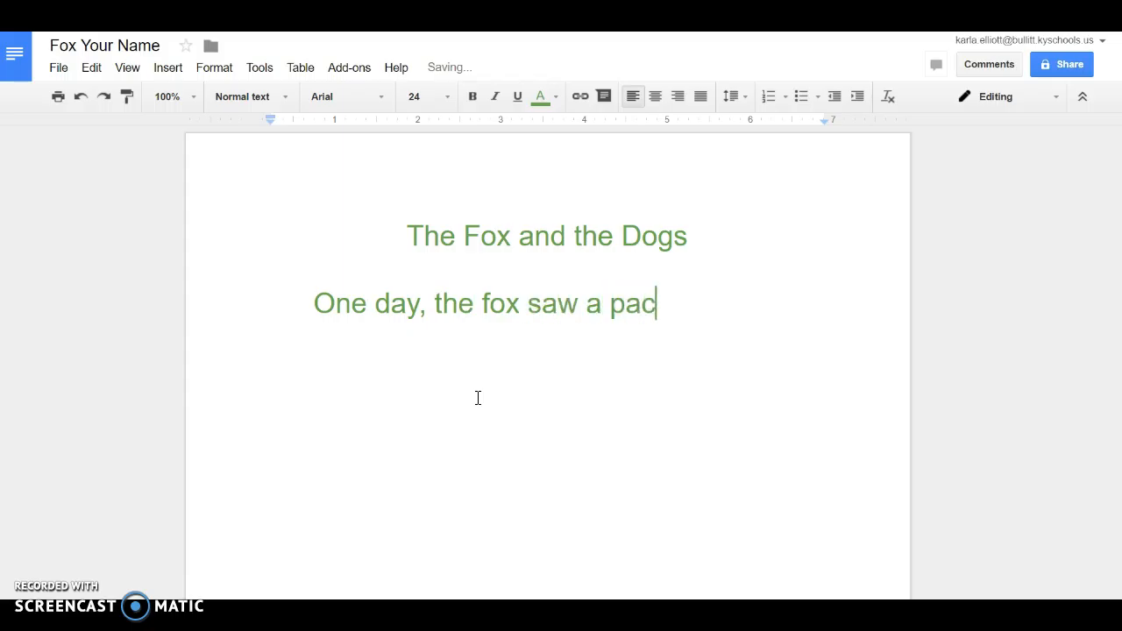
type("k of dogs")
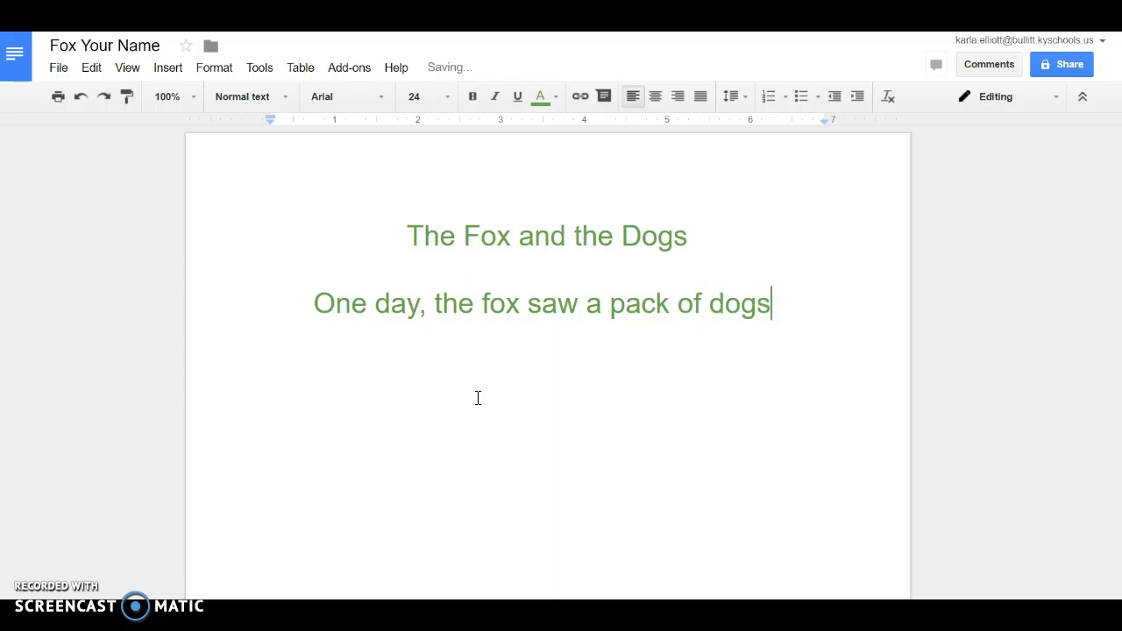
type(" sleepin")
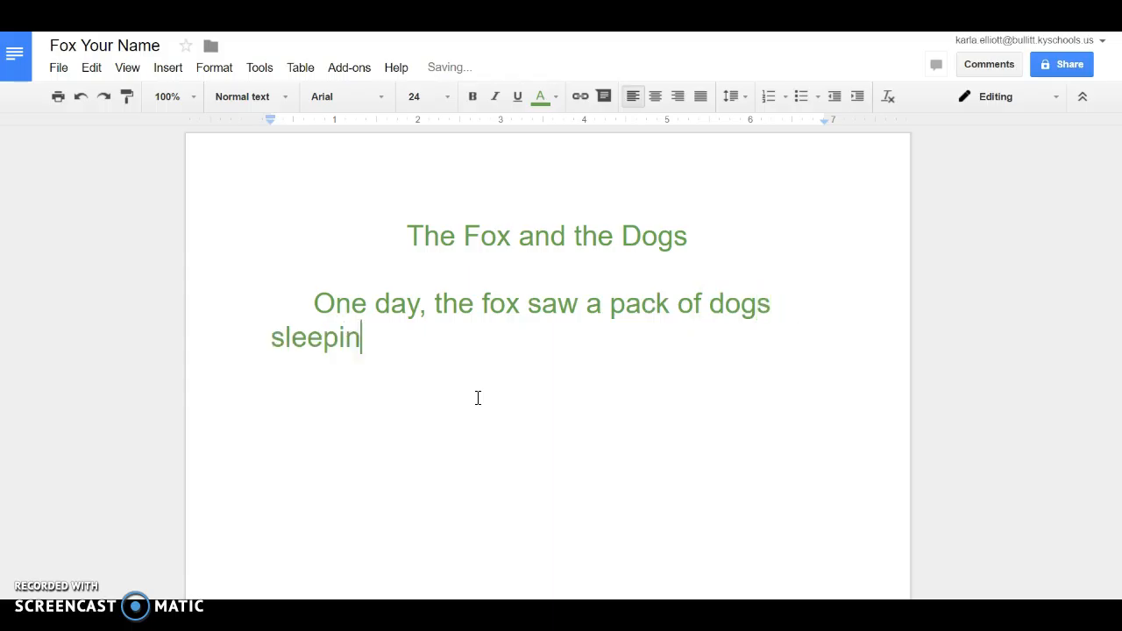
type("g in the ")
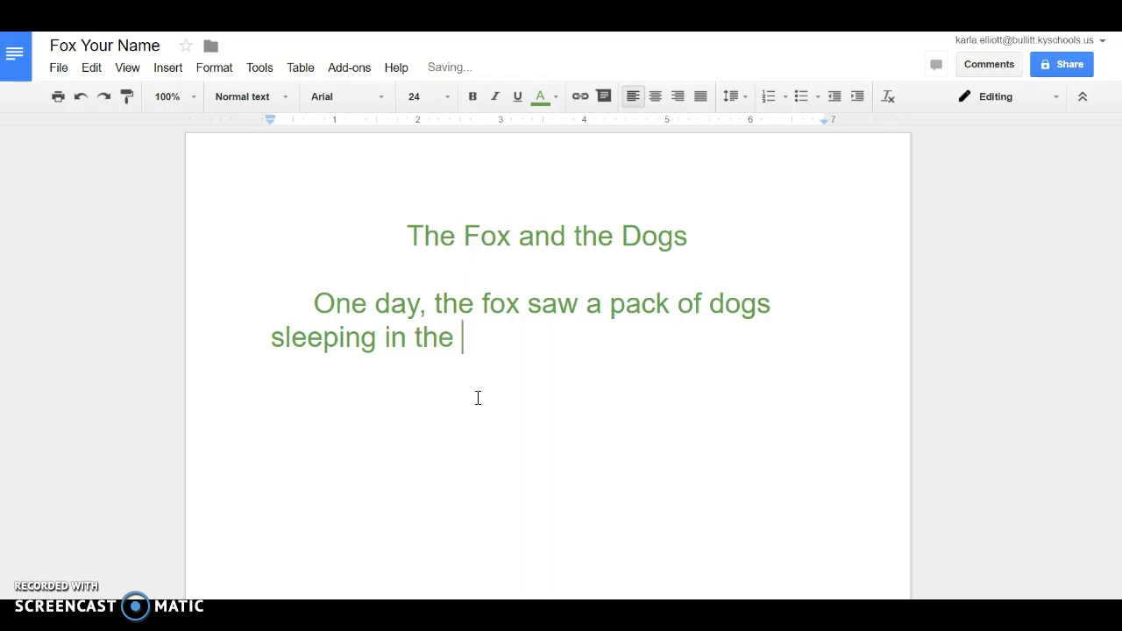
type("meadow")
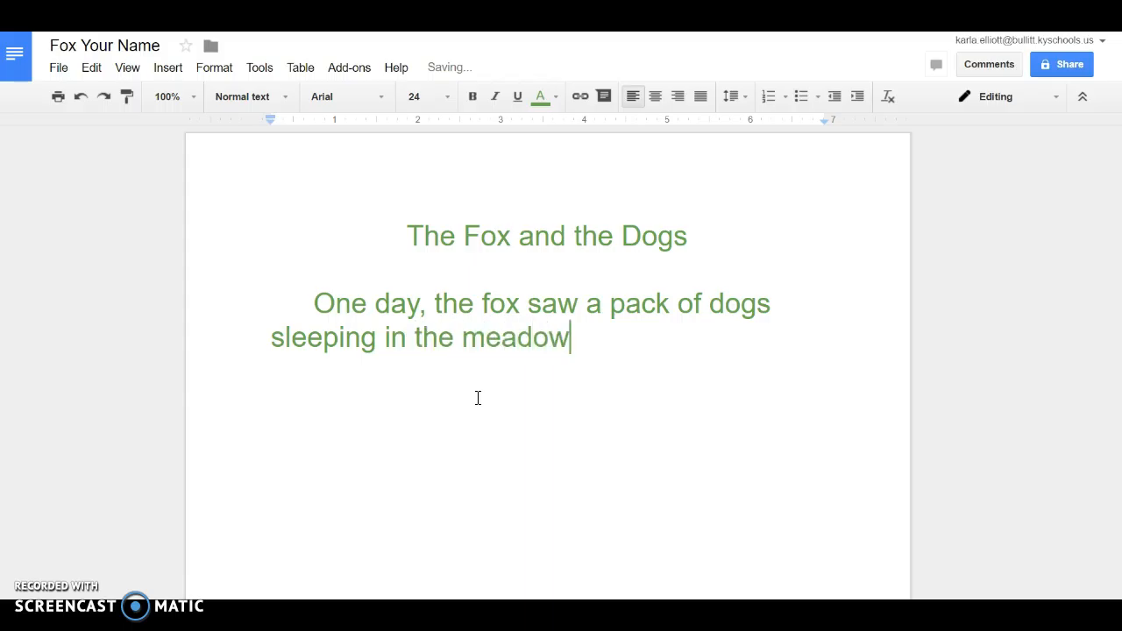
type(". His frie")
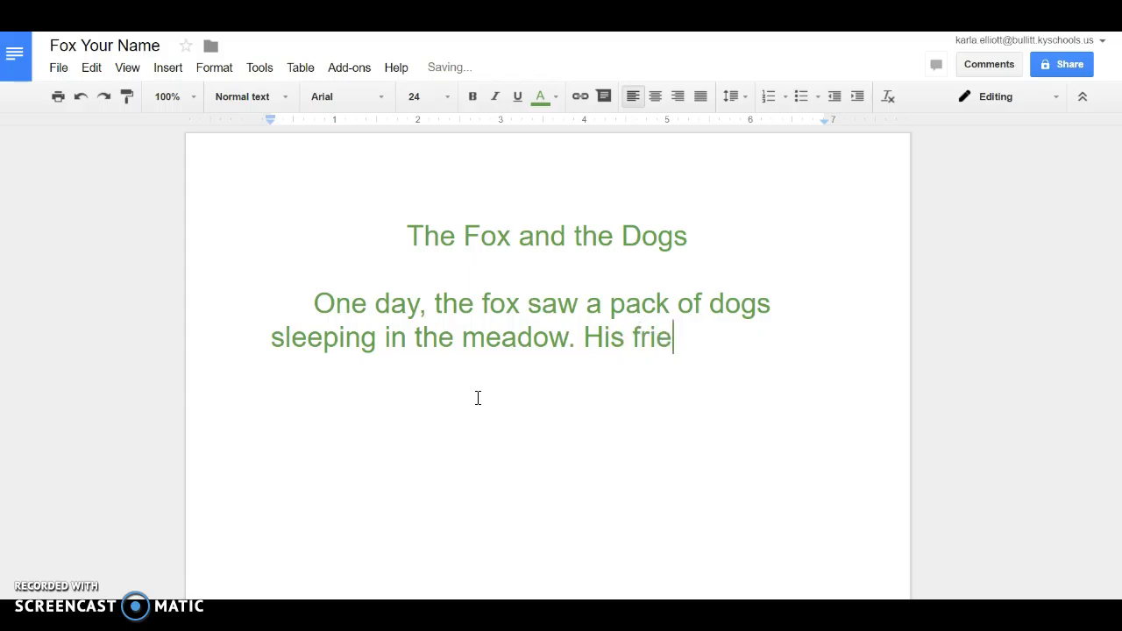
type("nd, th")
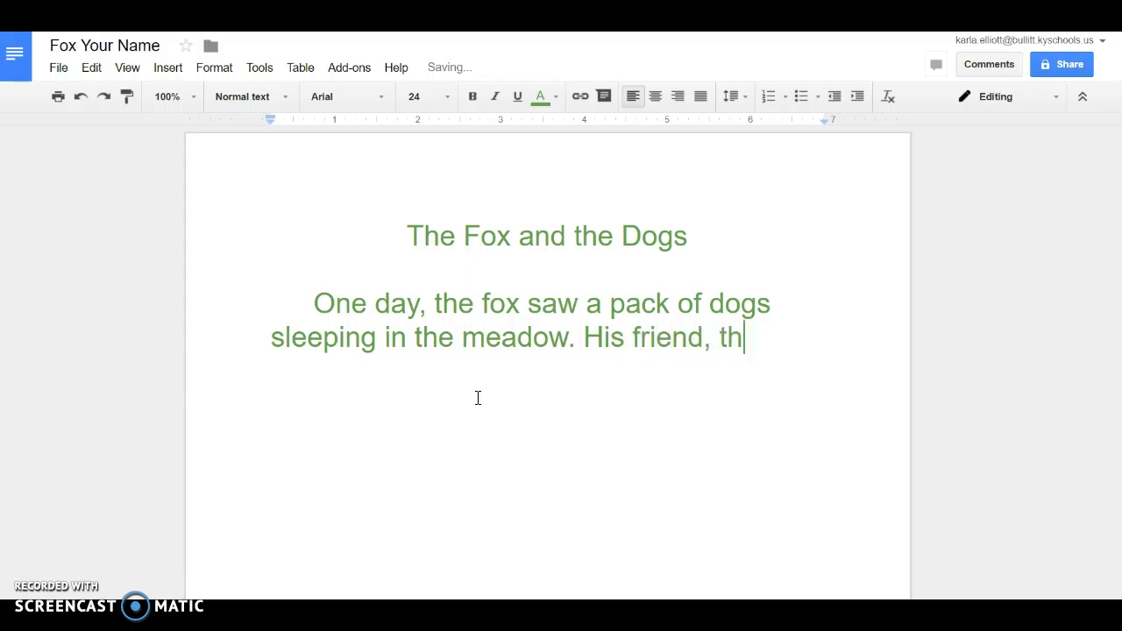
type("e porcuping")
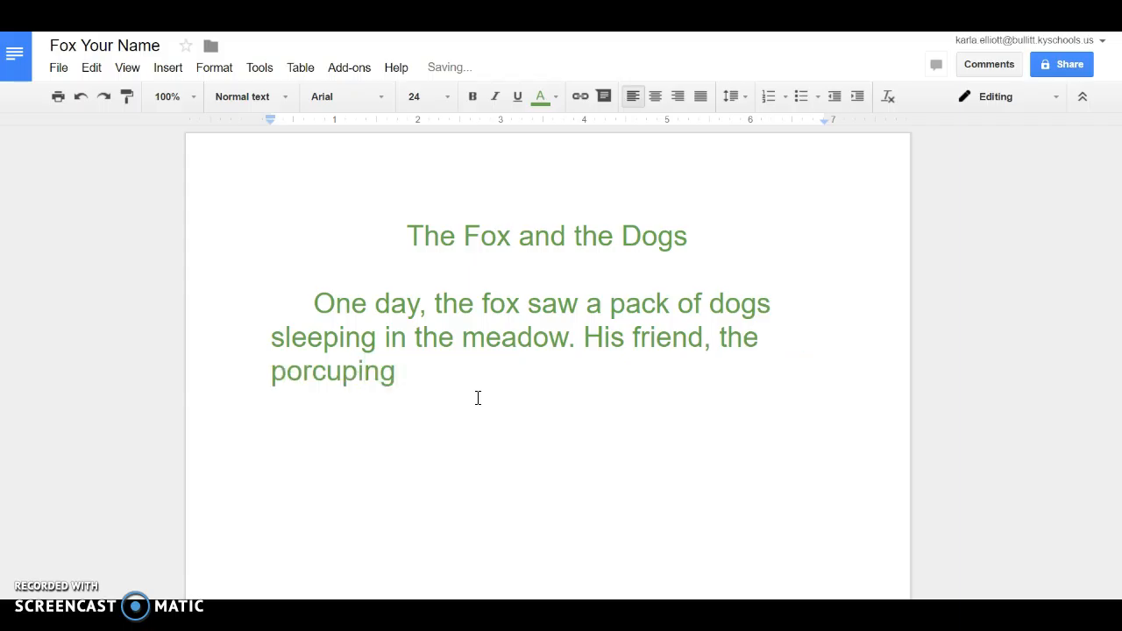
key("BackSpace")
type("e, challenged him to jump")
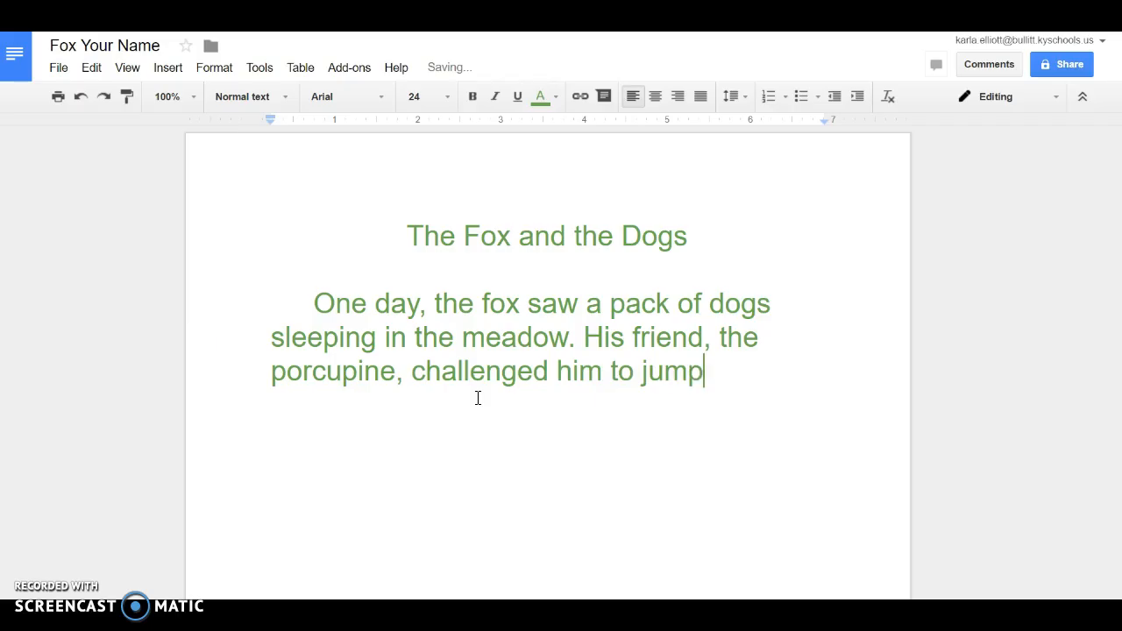
type(" over the sleepin")
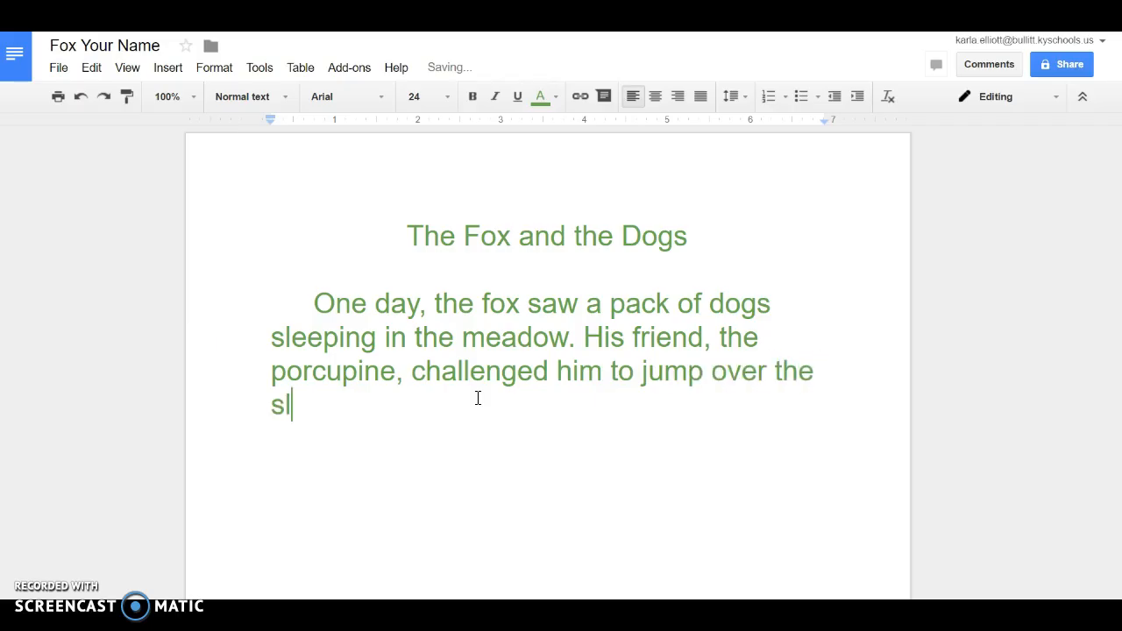
type("g do")
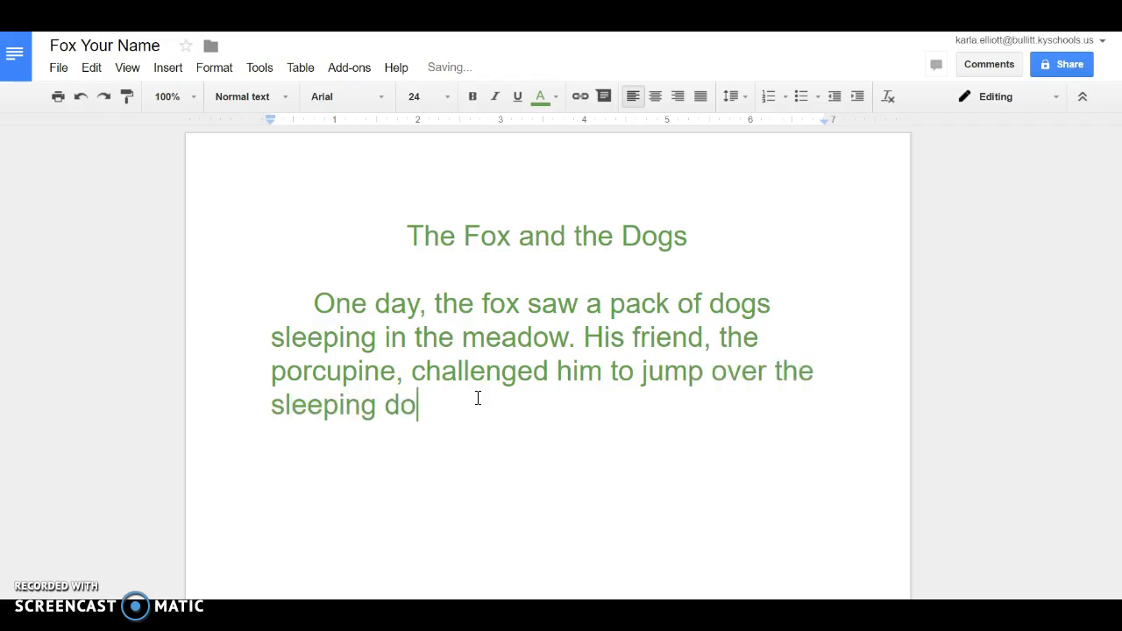
type("gs.")
key("Return")
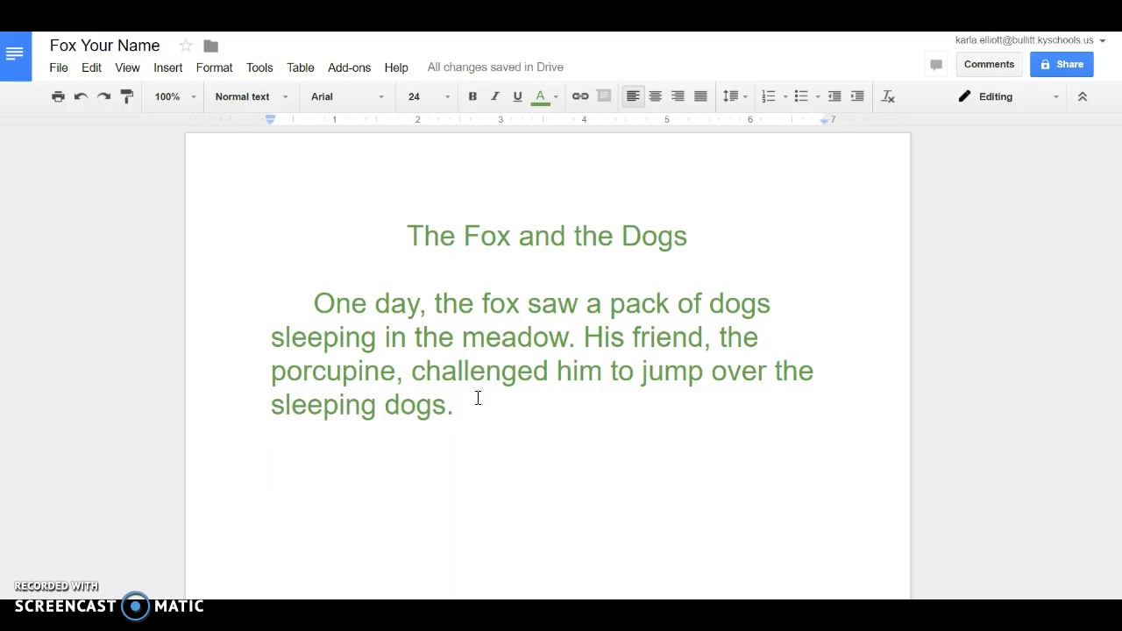
Type the second paragraph, ending 'chased the fox into his den.', then a new line
key("Return")
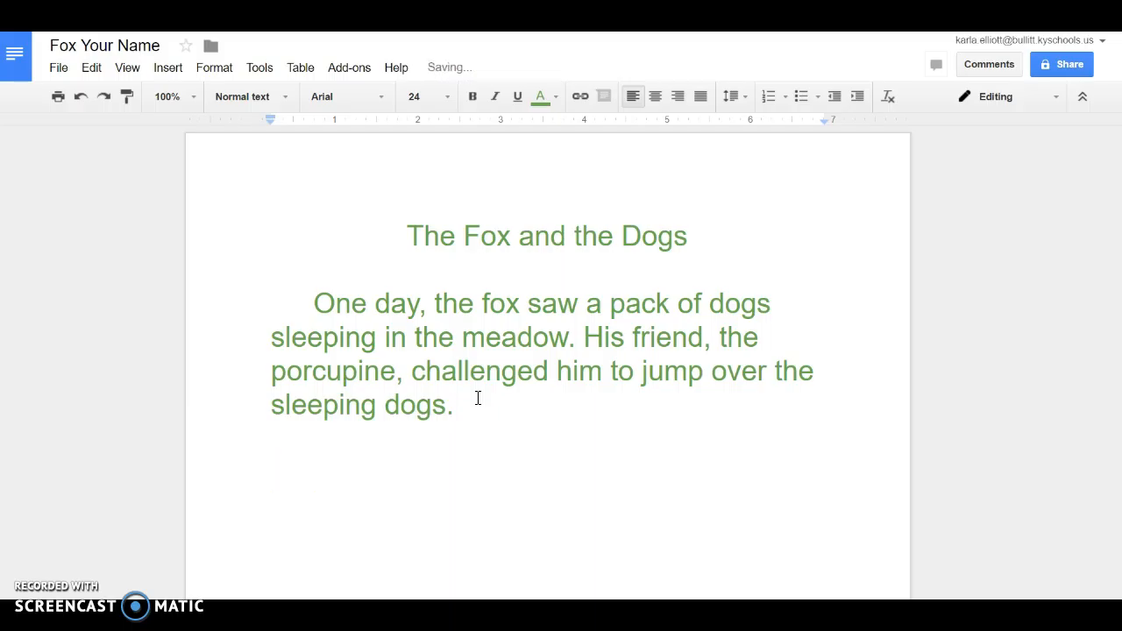
type("The")
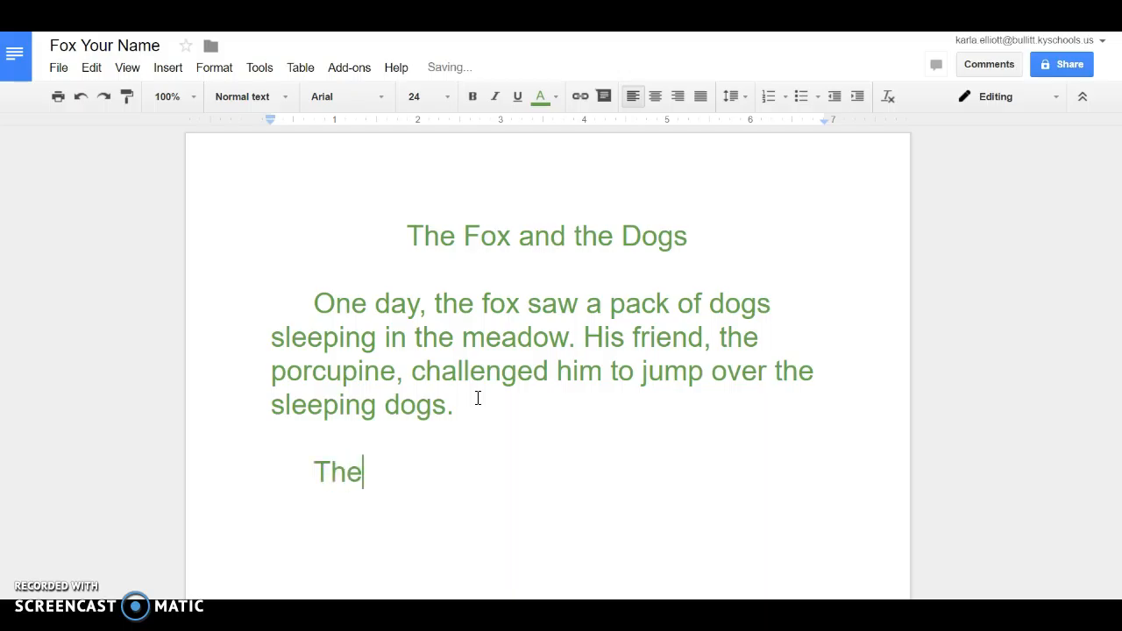
type(" fox was ")
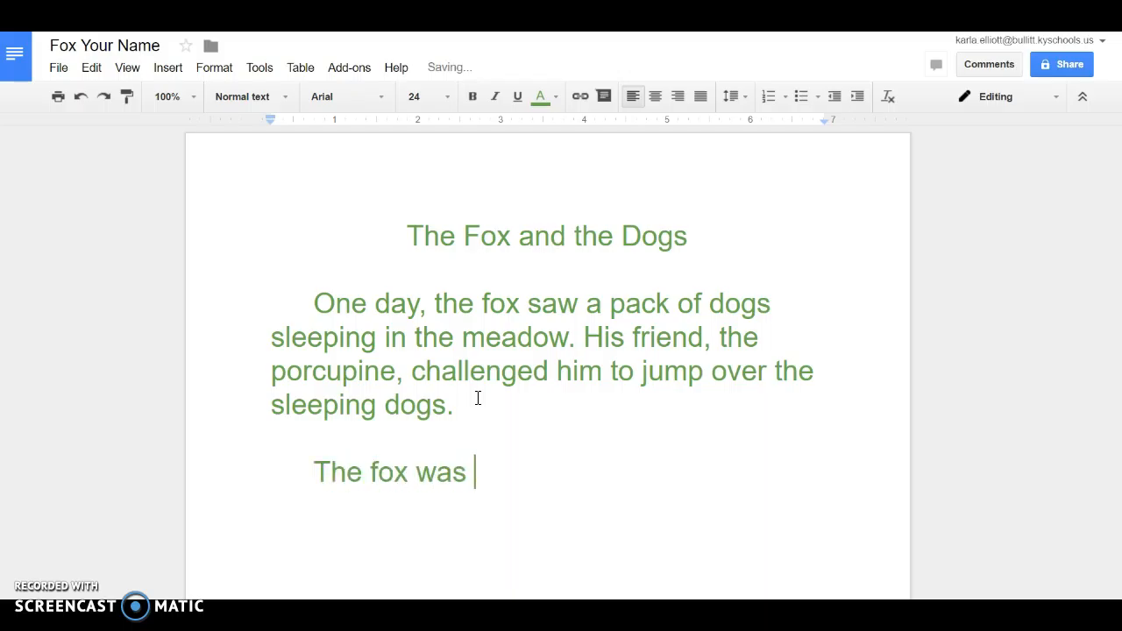
type("a proud")
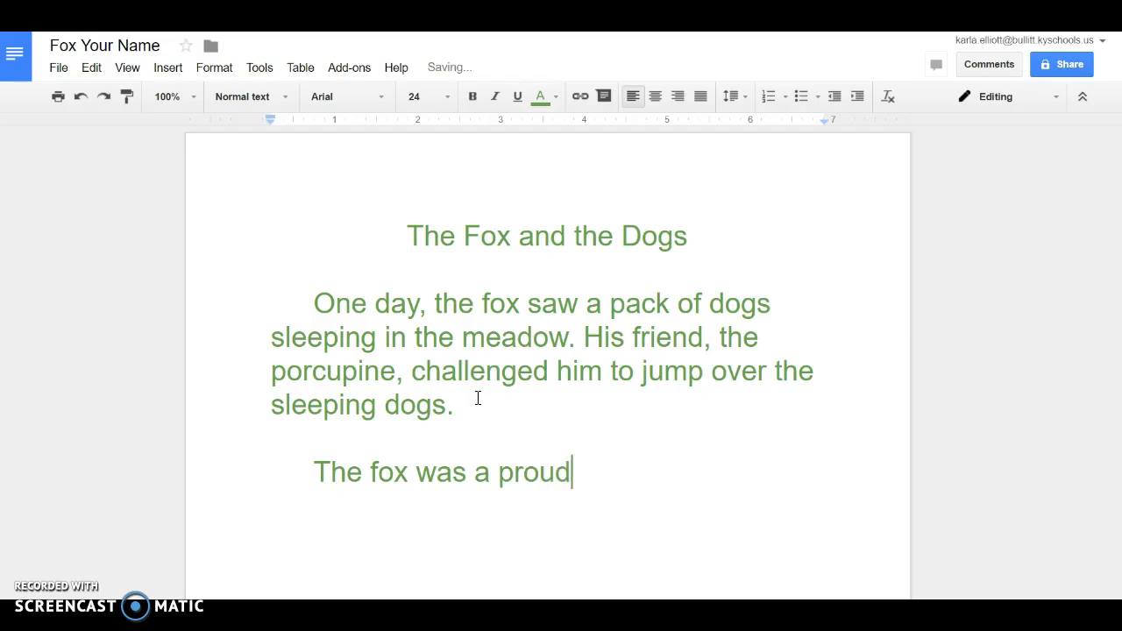
type(" fox. ")
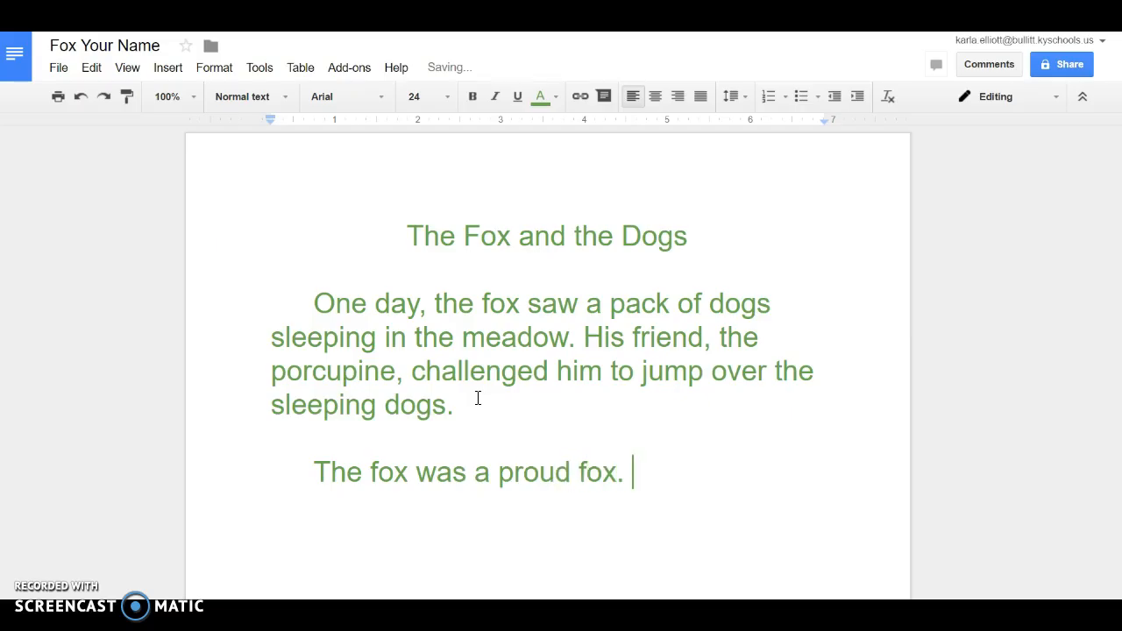
type("He never")
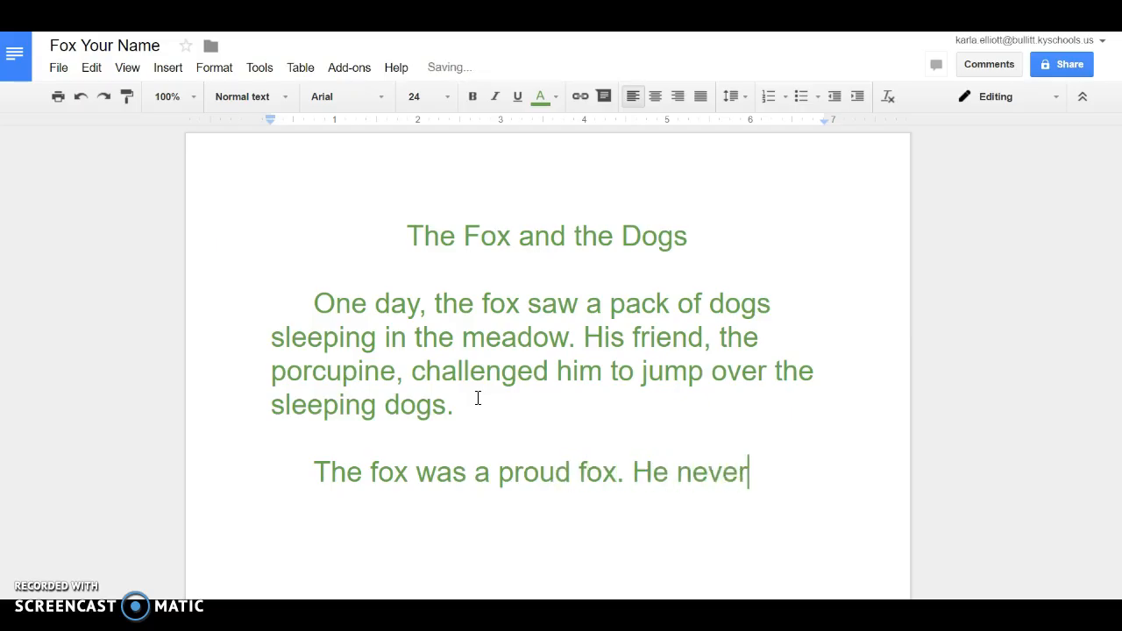
type(" refused")
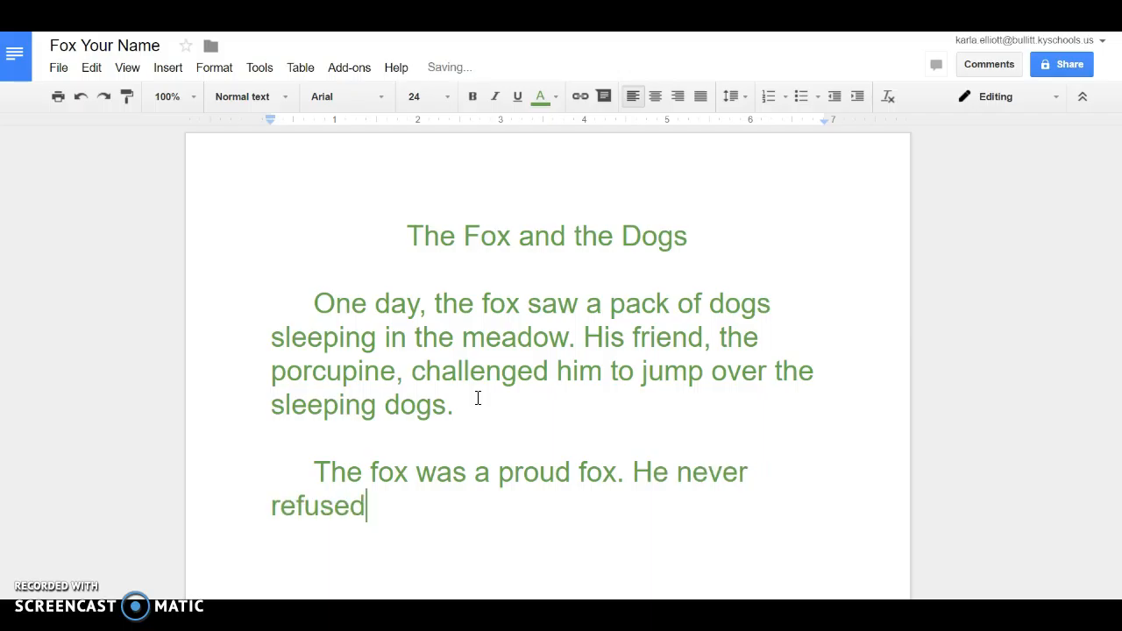
type(" a chal")
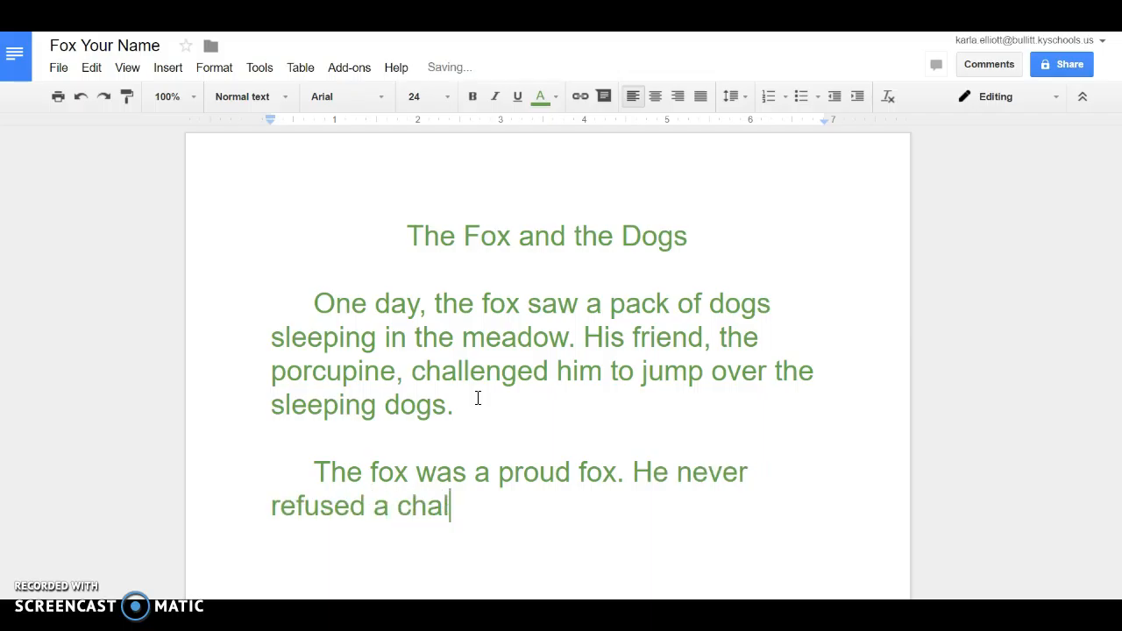
type("lenge")
type(".")
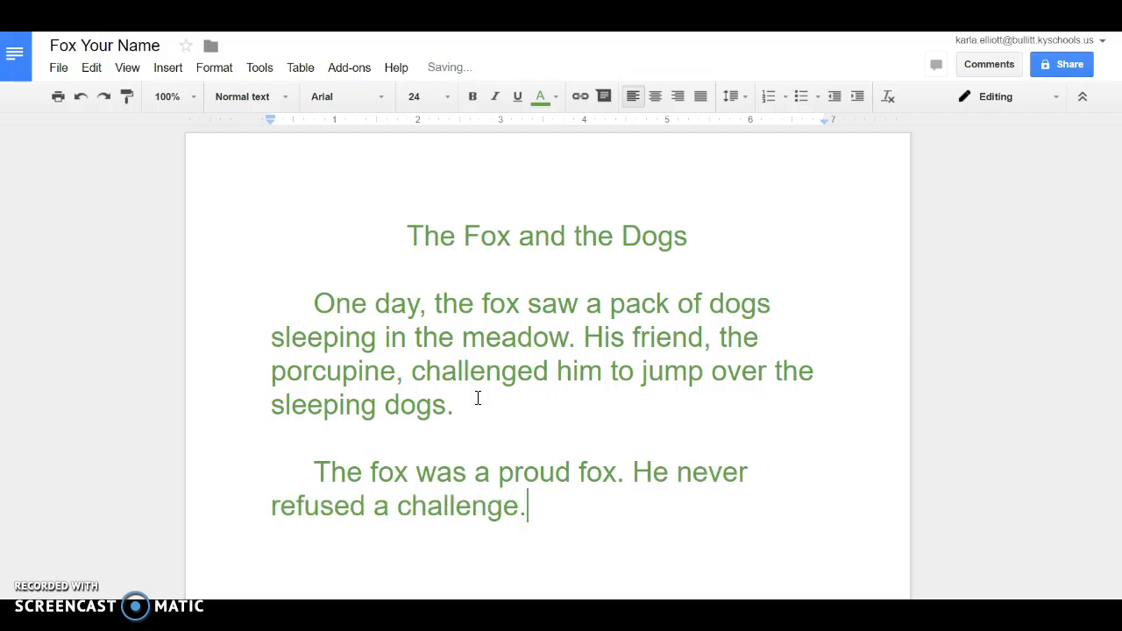
type(" The q")
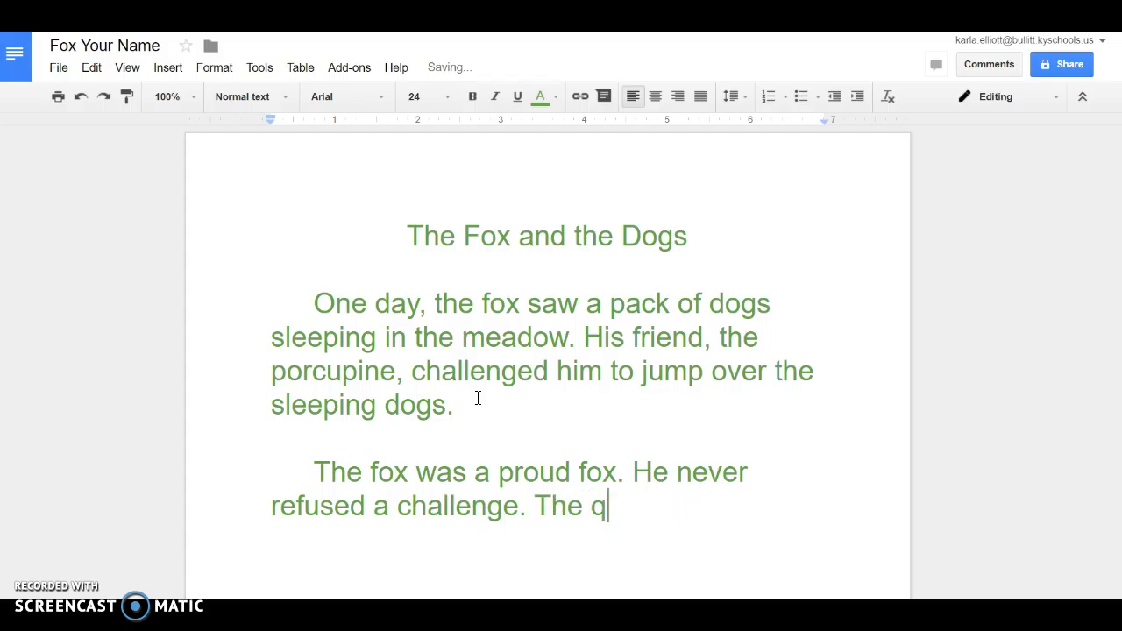
type("uick br")
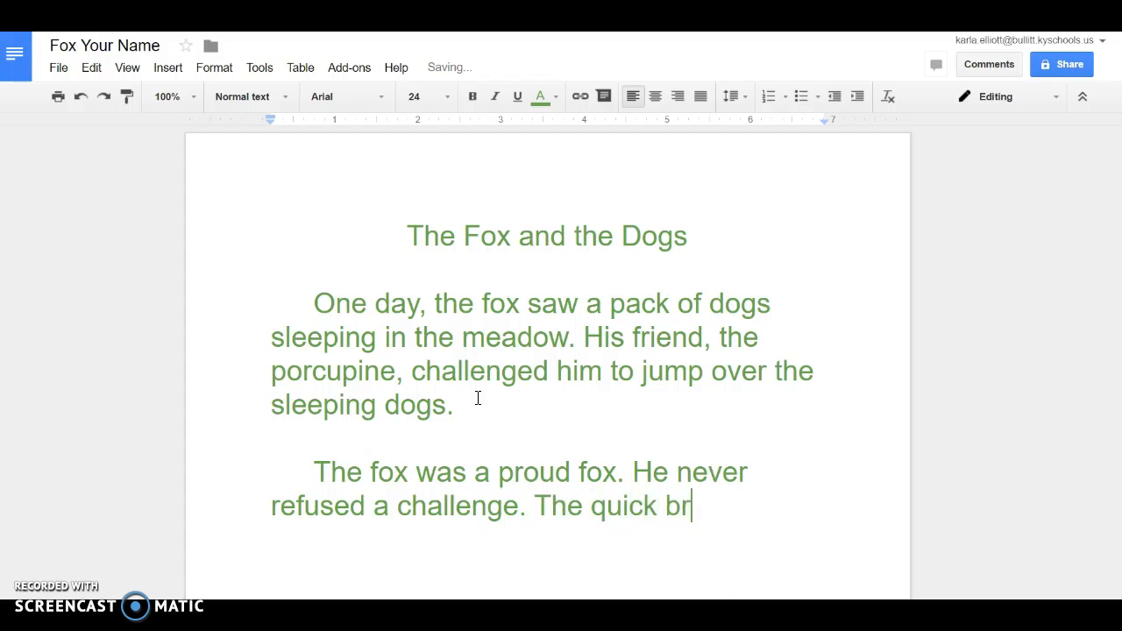
type("own fox jupme")
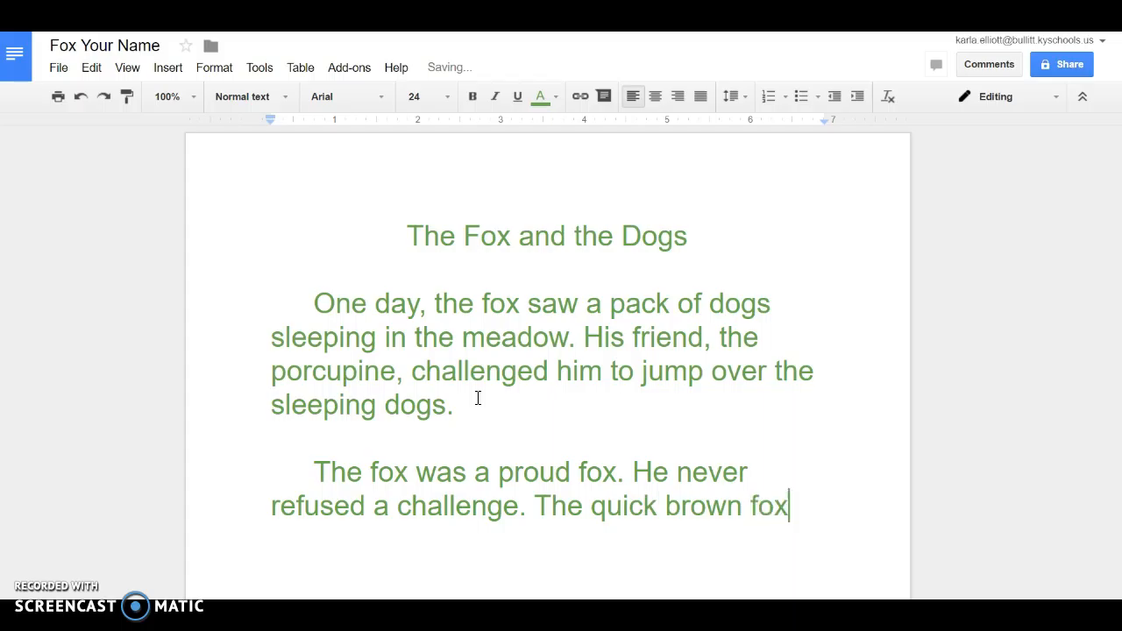
key("BackSpace")
key("BackSpace")
key("BackSpace")
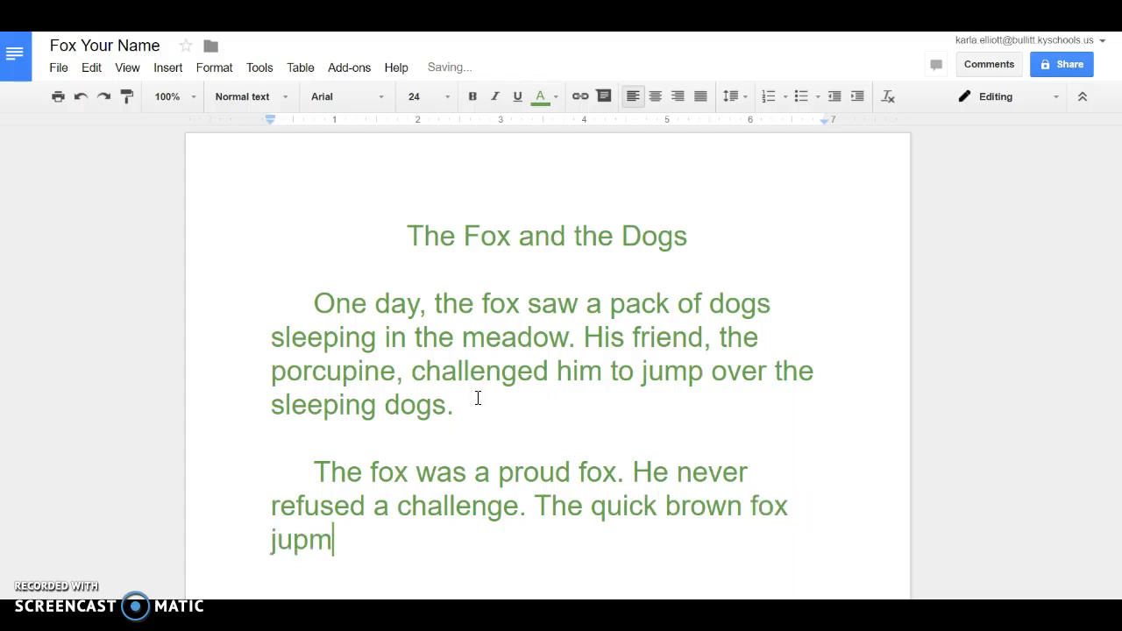
type("mped")
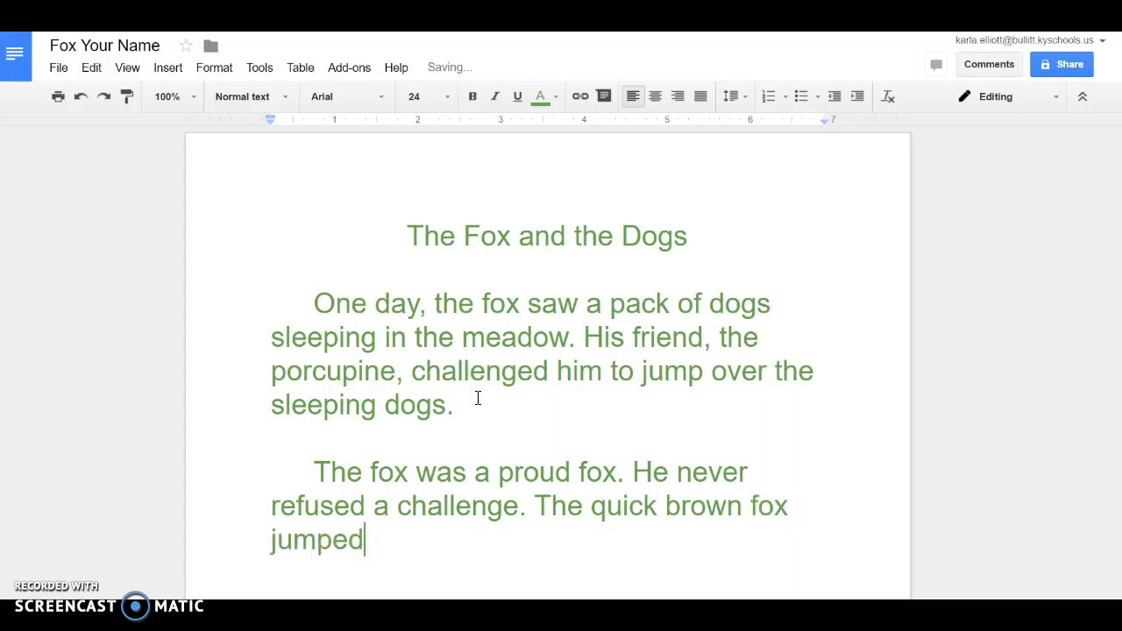
type(" over the")
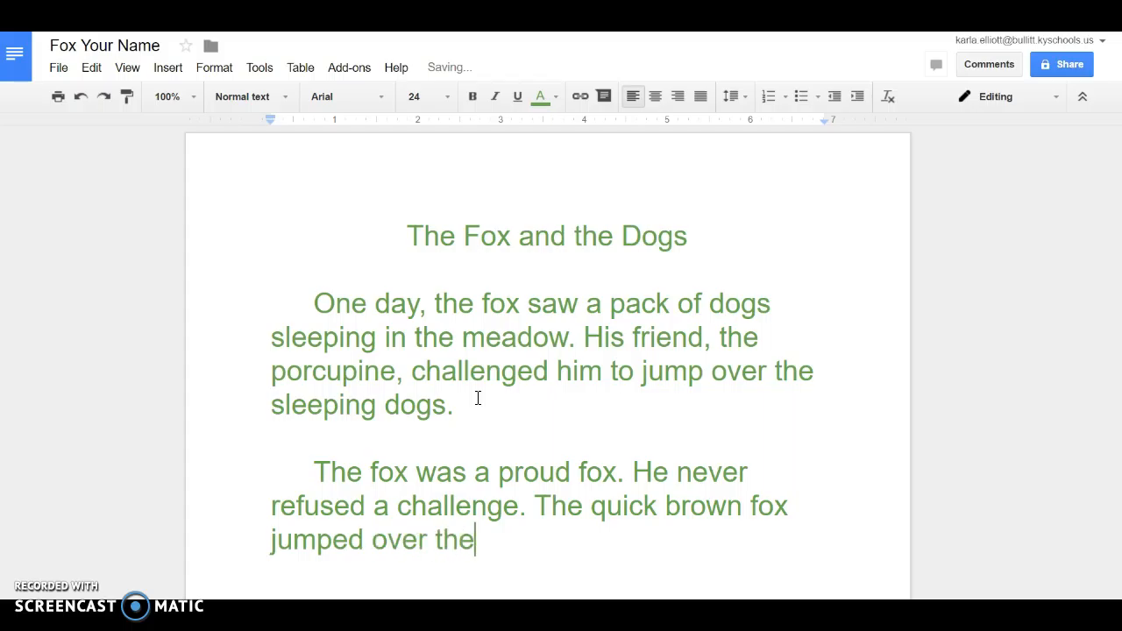
type(" lazy dogs")
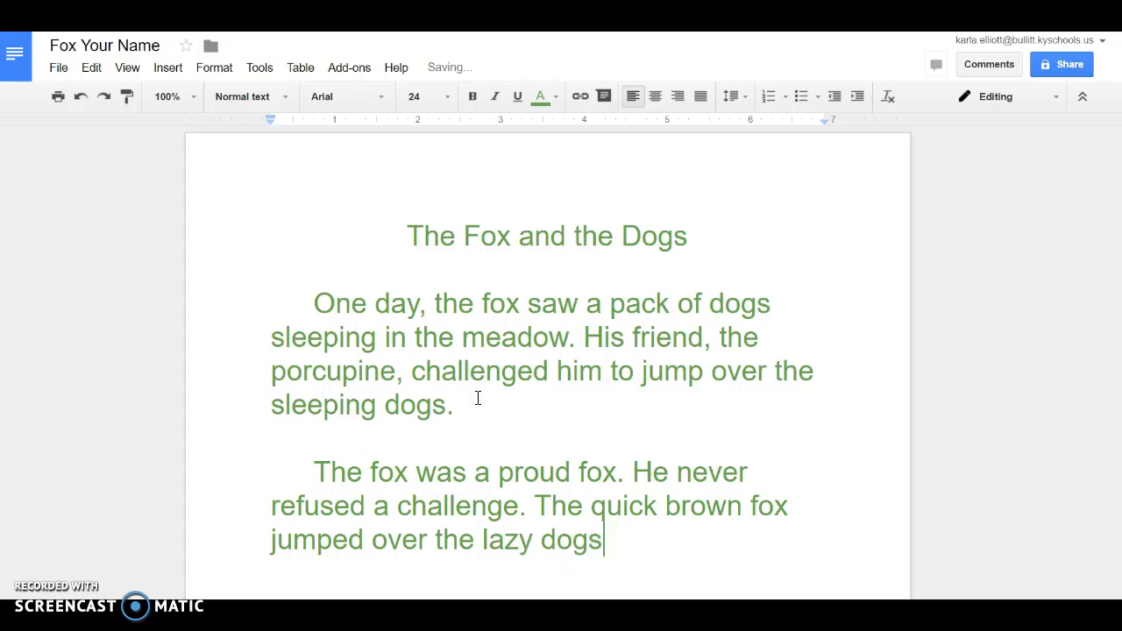
type(". The ")
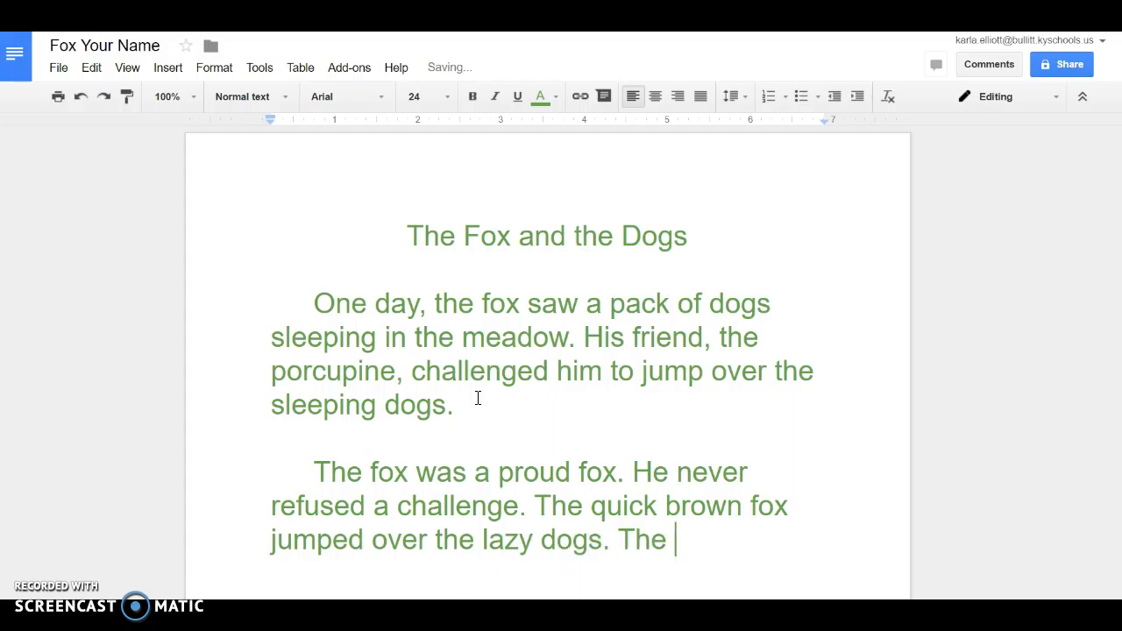
type("dogs woke")
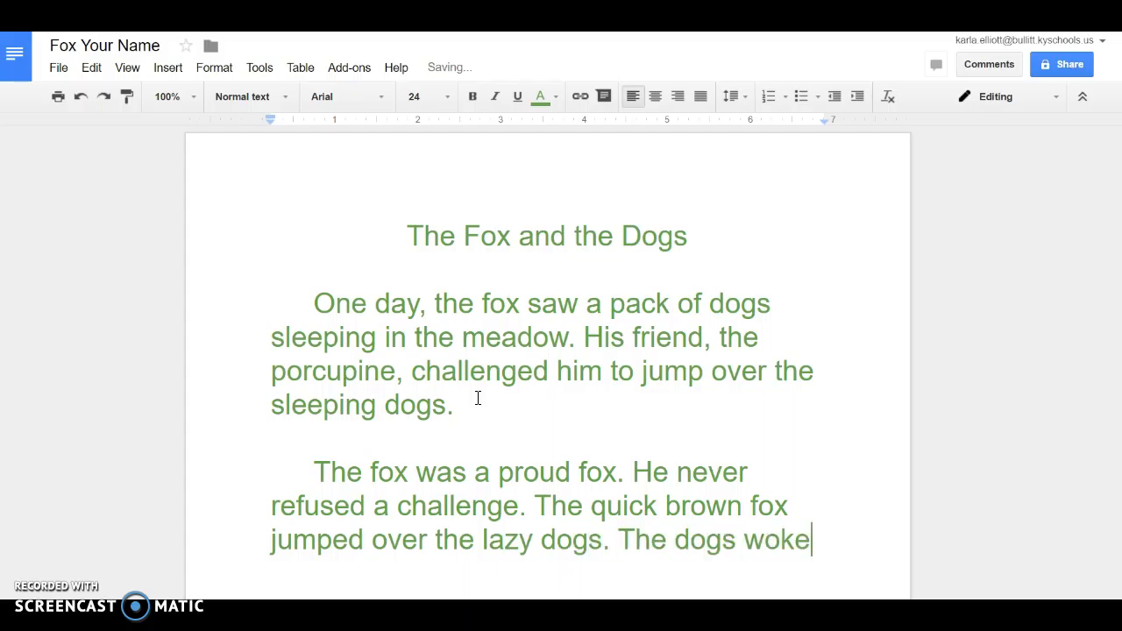
type(" up and cha")
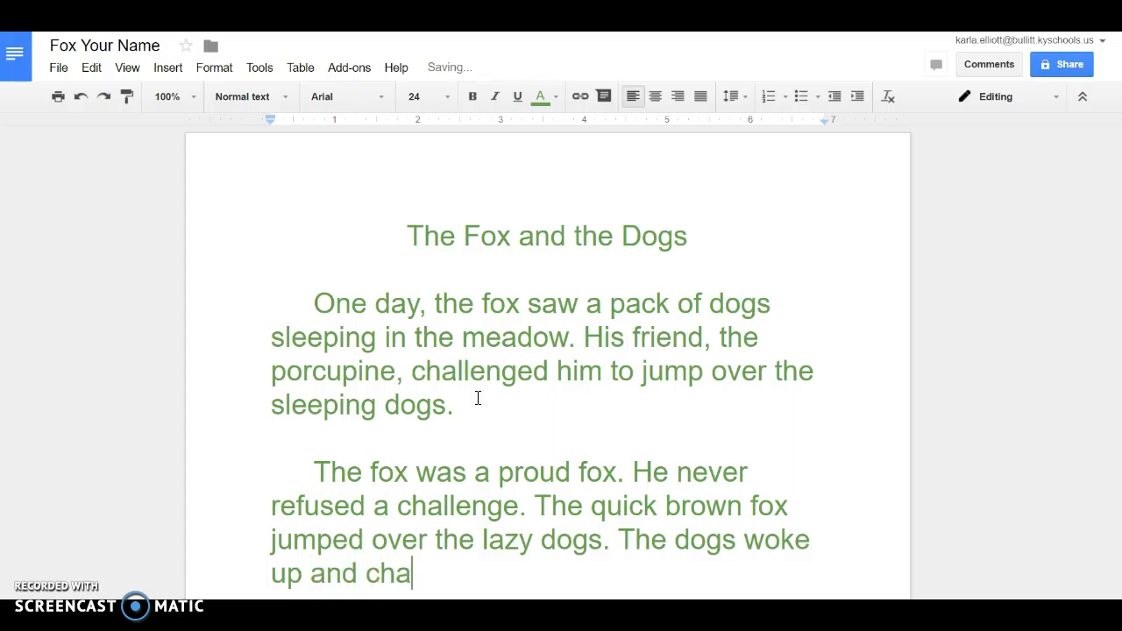
type("sed the ")
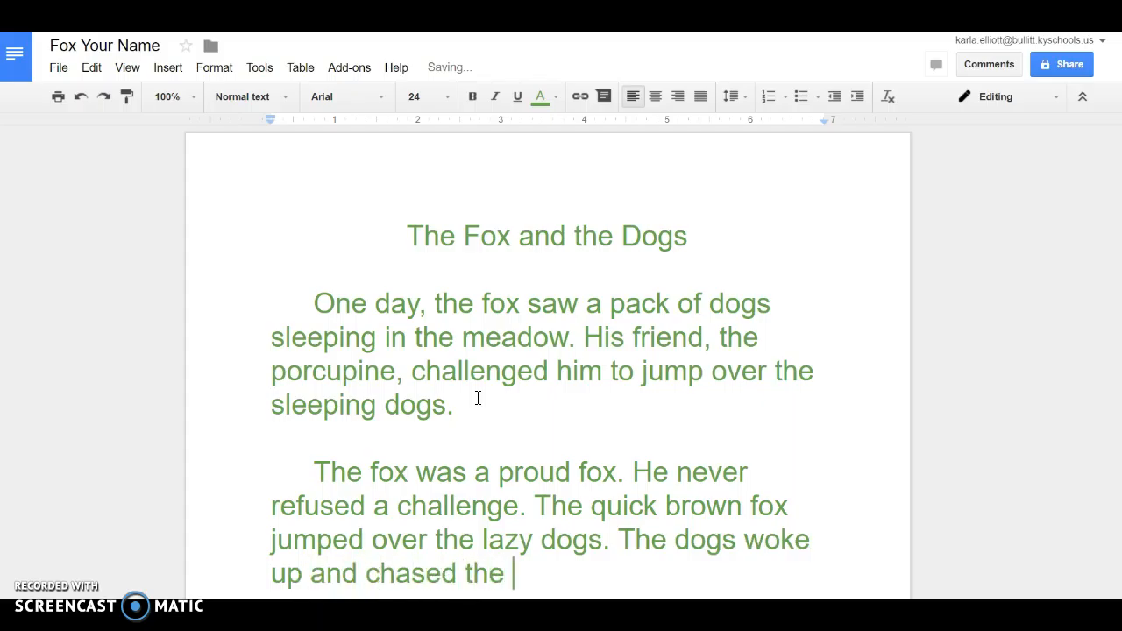
type("fox into ")
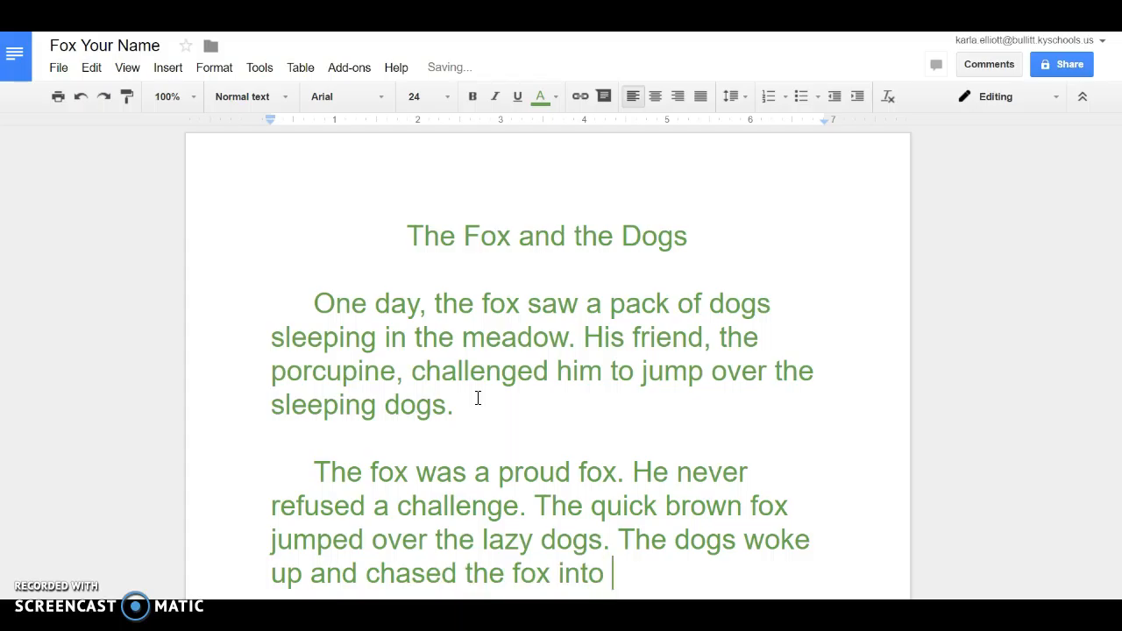
type("his den.")
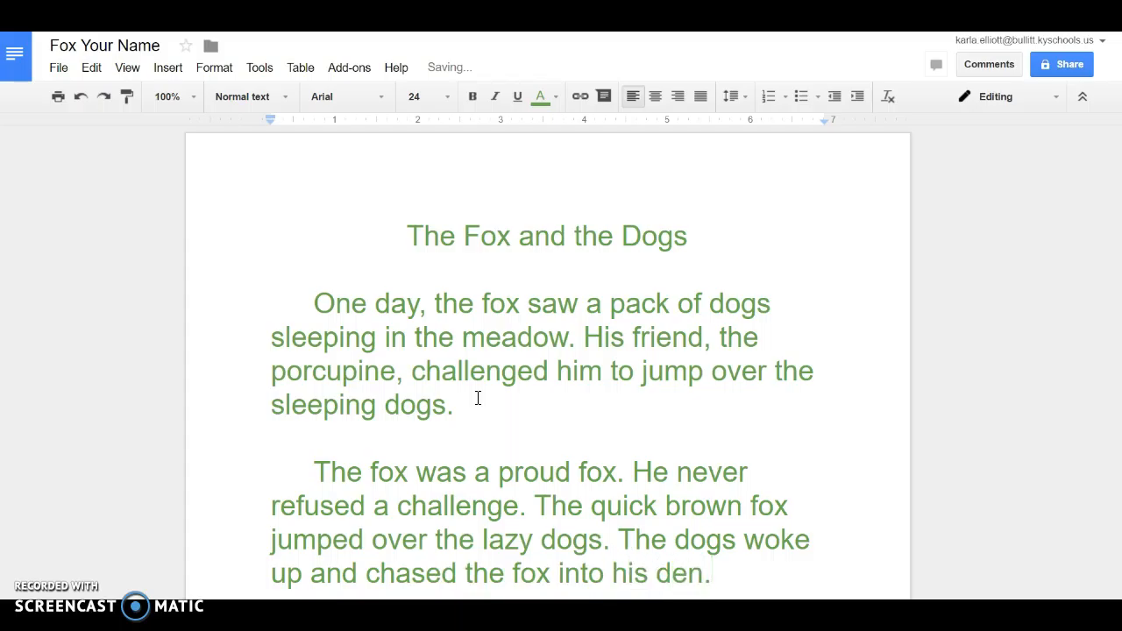
key("Return")
key("Return")
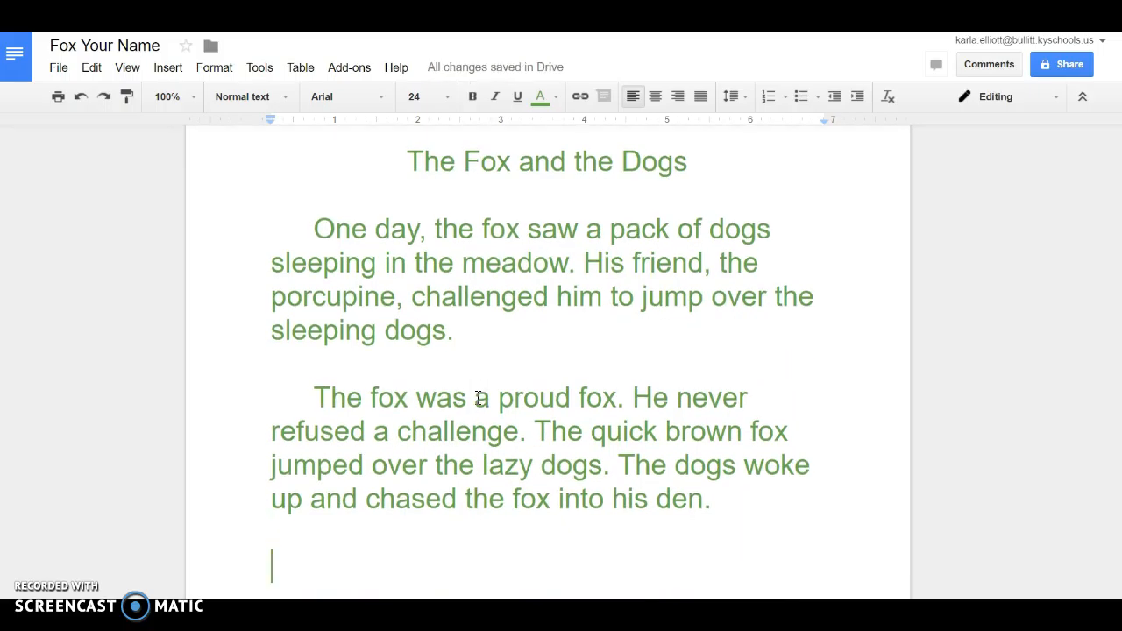
Type the author's full name on the line below the story
type("You")
key("BackSpace")
key("BackSpace")
key("BackSpace")
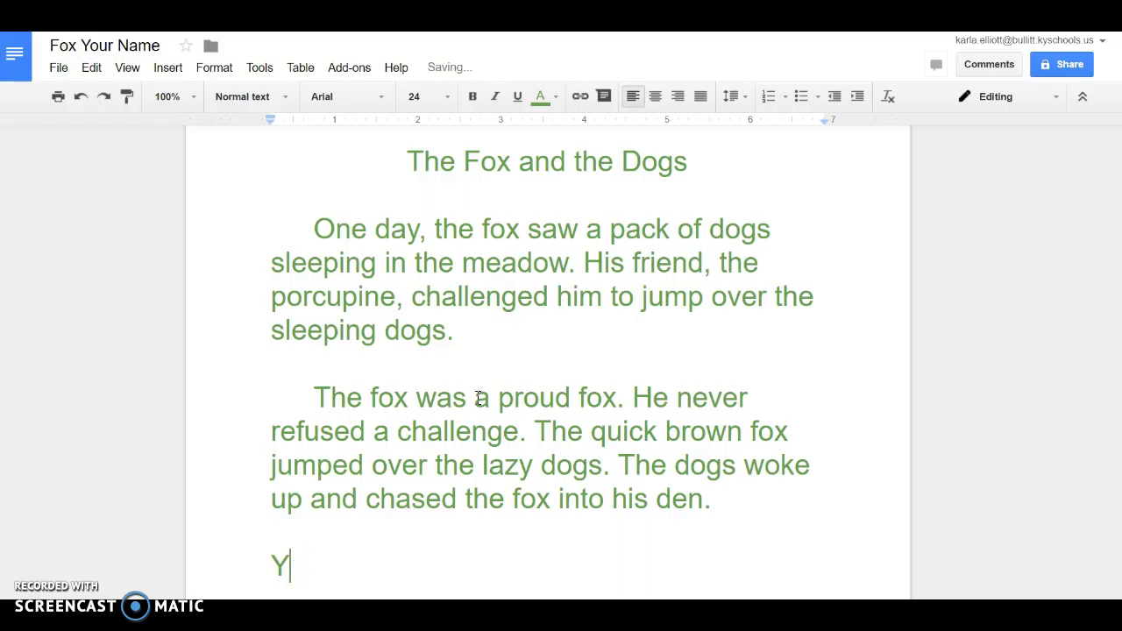
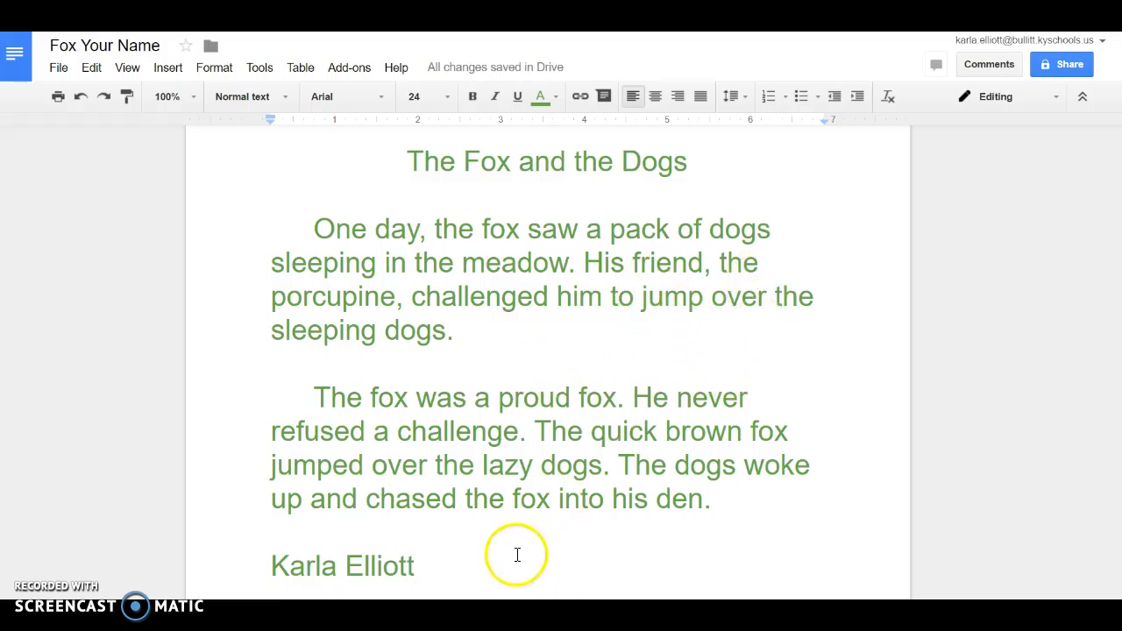
scroll(500, 517, "up", 1)
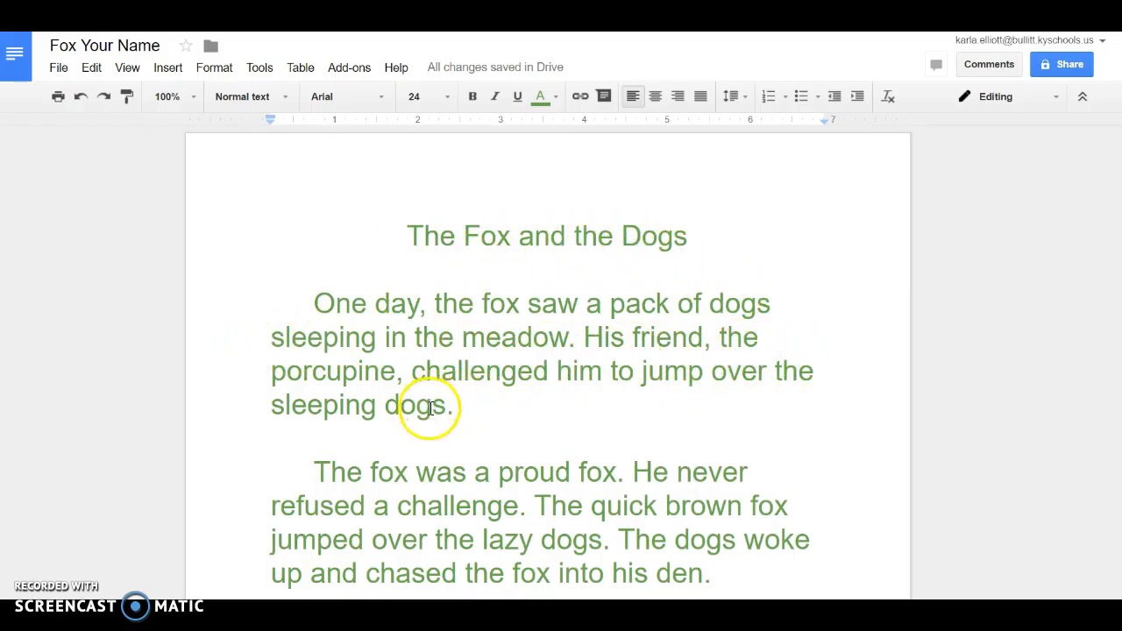
scroll(485, 393, "down", 3)
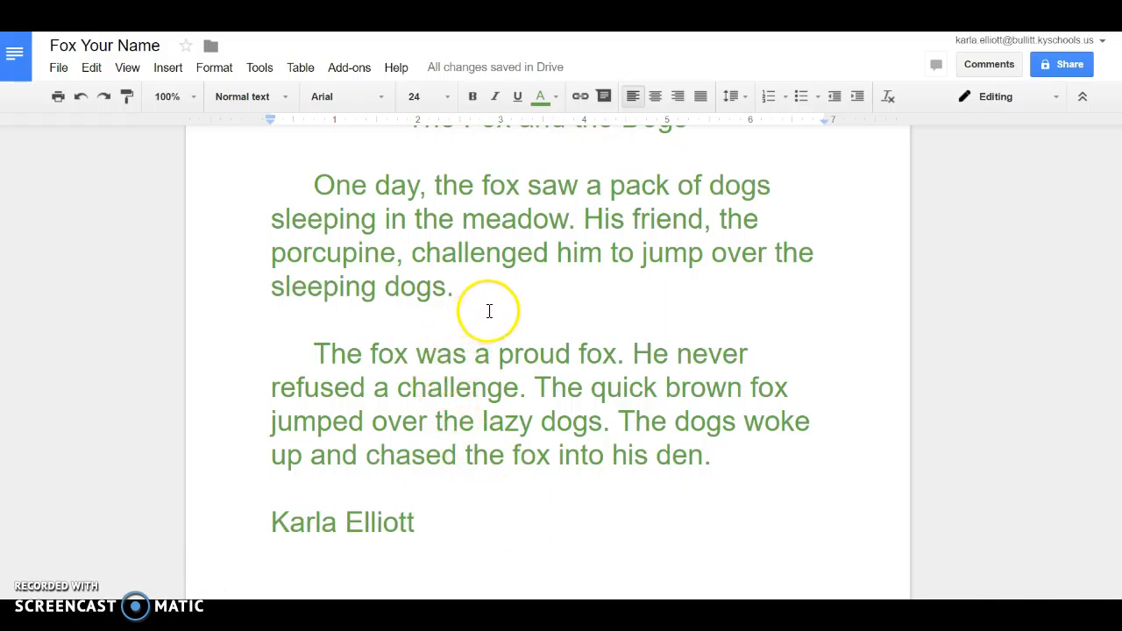
scroll(489, 311, "up", 1)
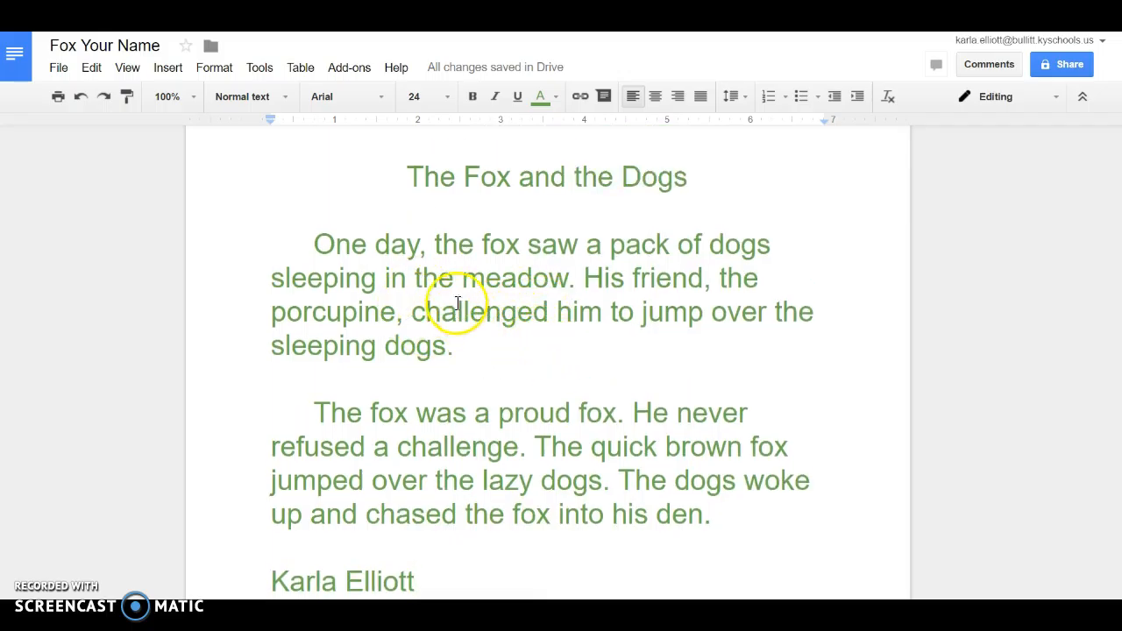
left_click(261, 70)
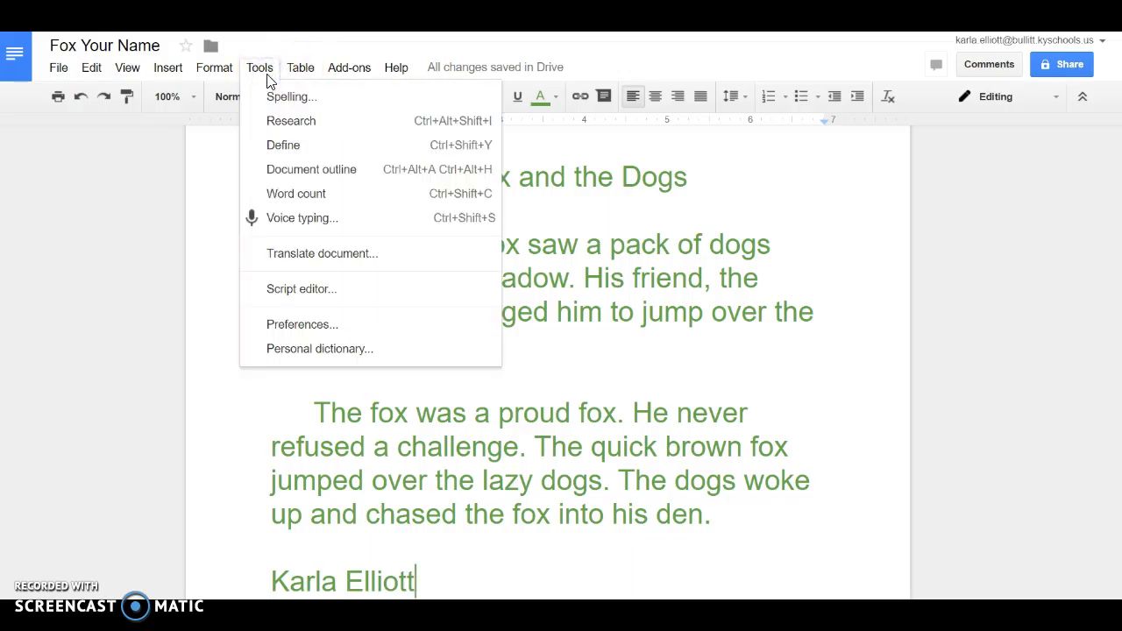
left_click(295, 201)
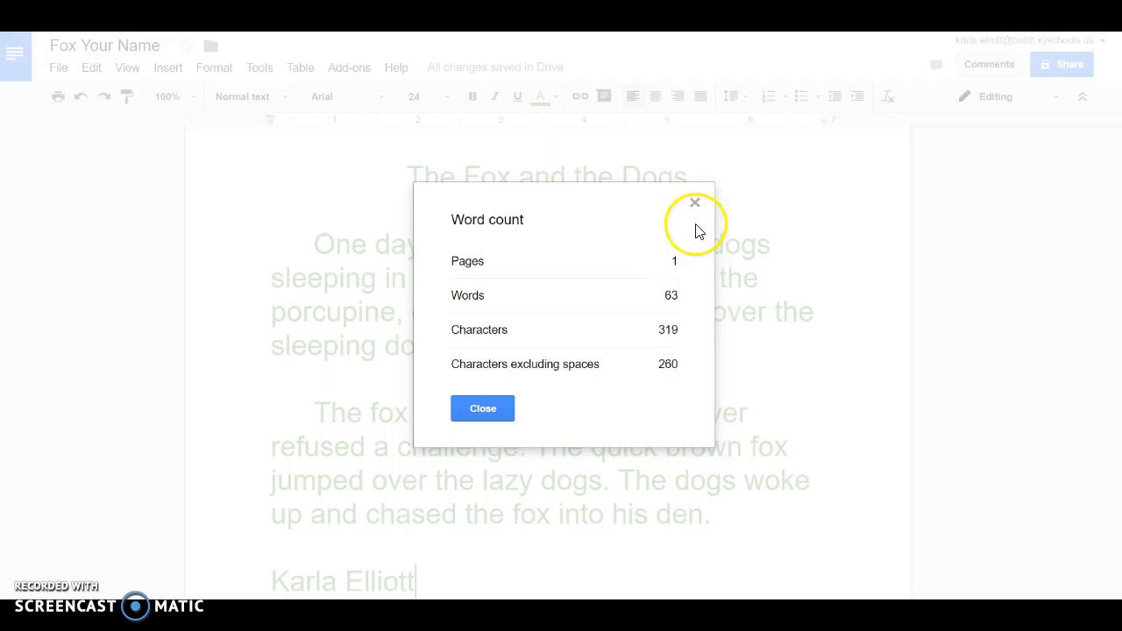
left_click(483, 409)
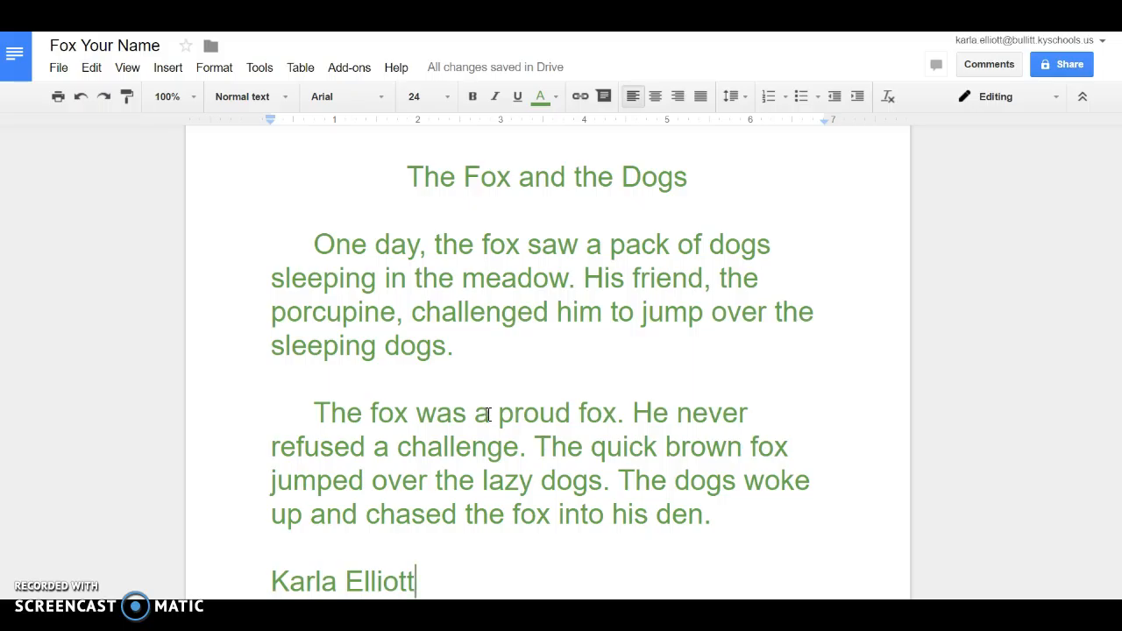
left_click(320, 249)
left_click_drag(322, 249, 326, 249)
left_click(338, 281)
left_click(421, 247)
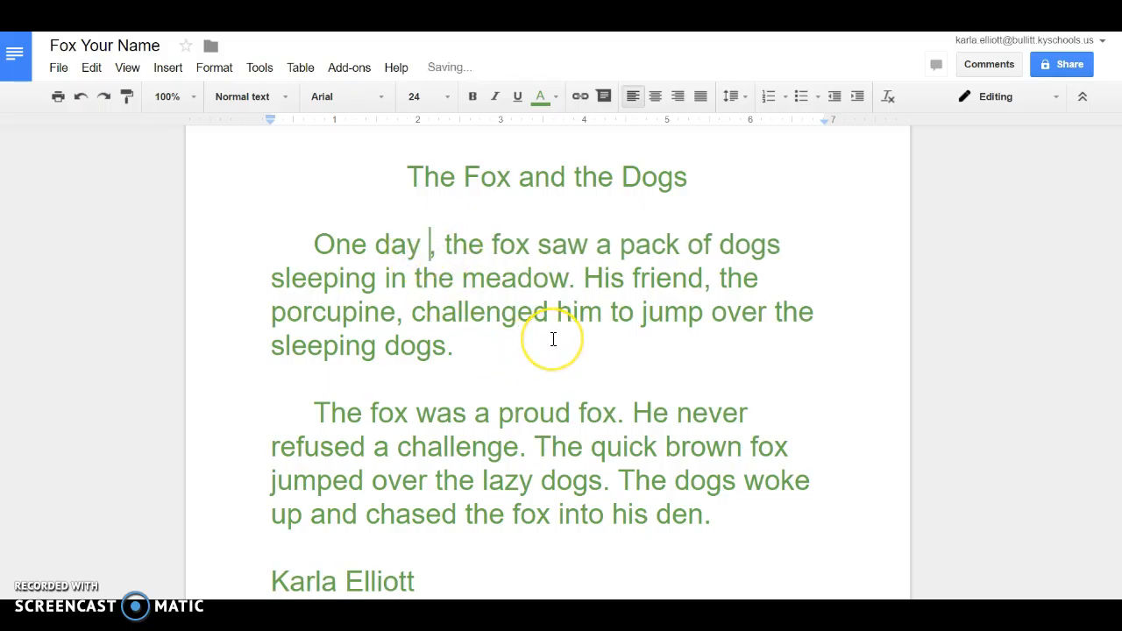
key("BackSpace")
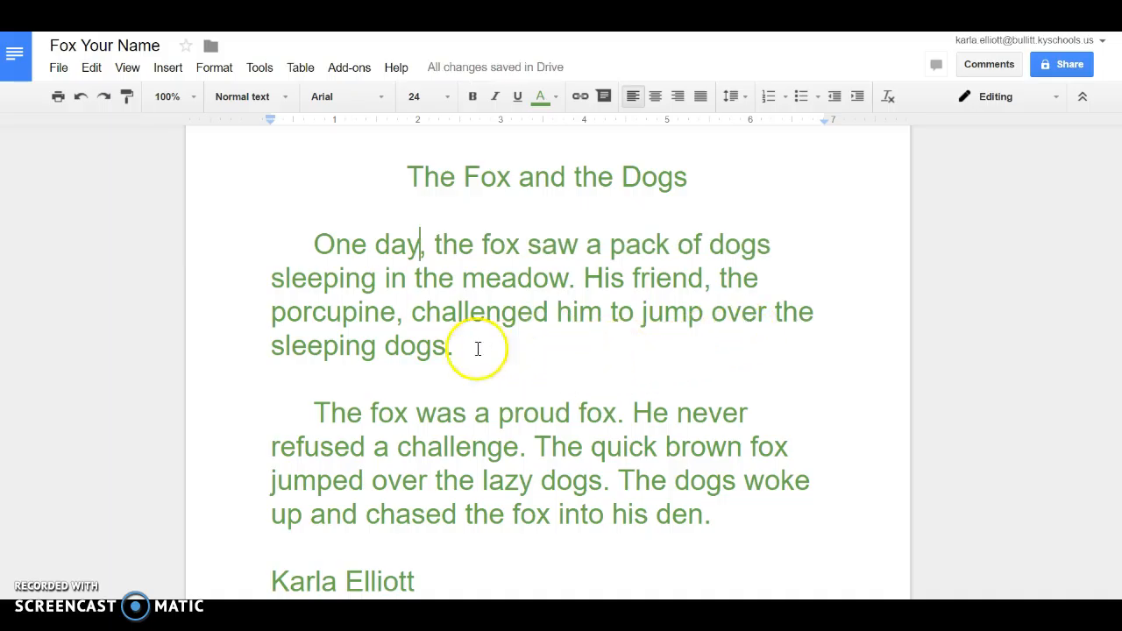
scroll(685, 389, "down", 2)
scroll(684, 390, "down", 3)
scroll(683, 388, "up", 6)
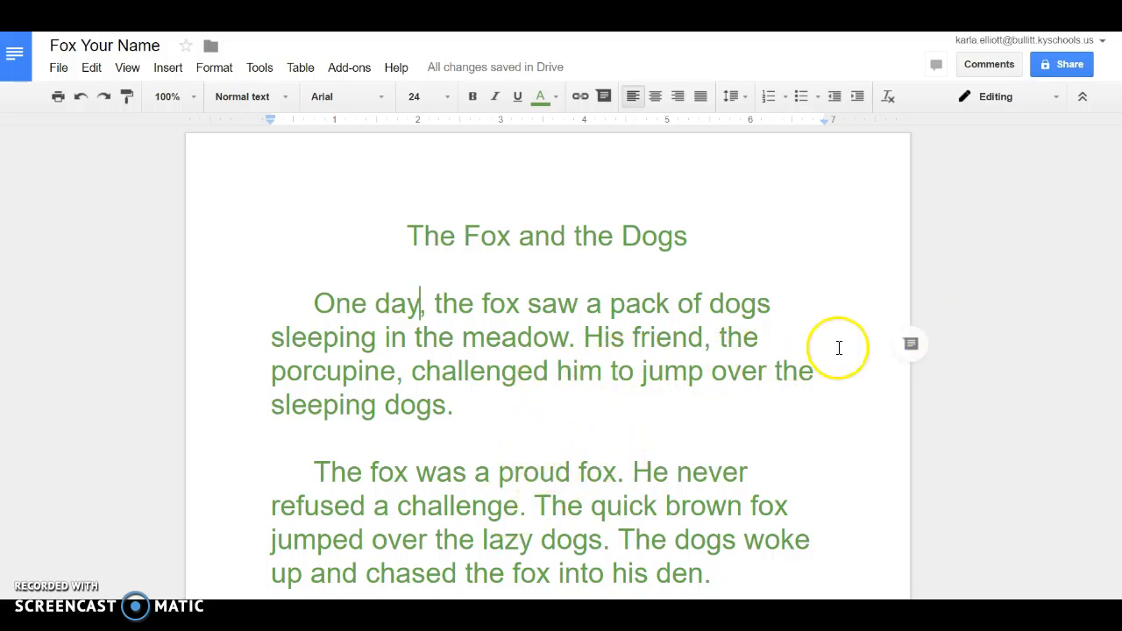
Share the document with the recipient's e-mail address with Can edit access and send the invitation
left_click(1071, 70)
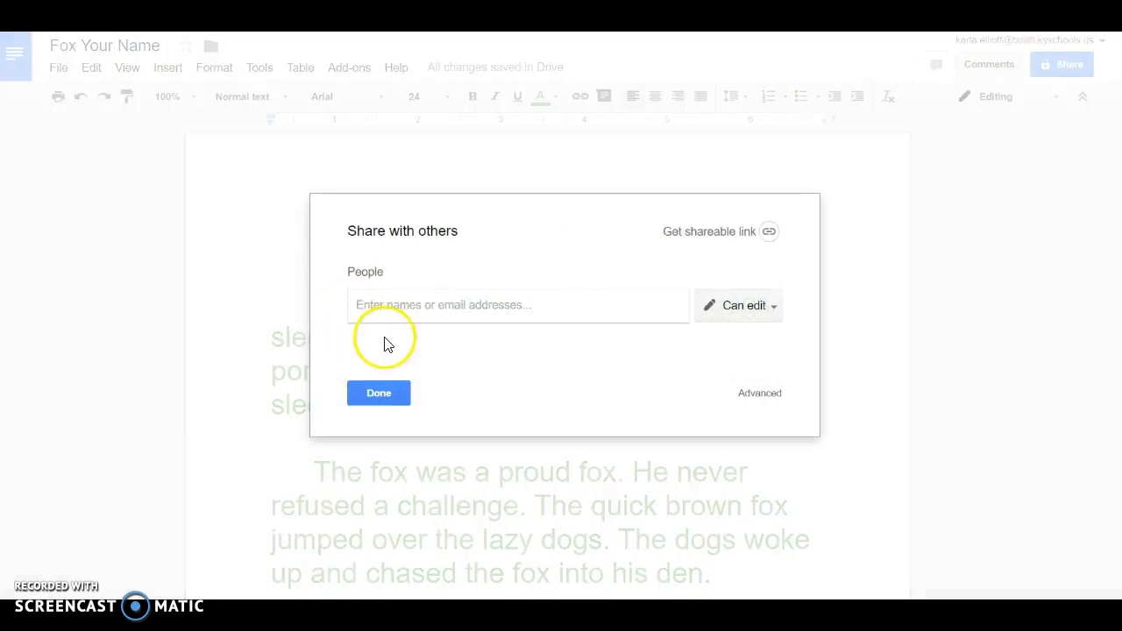
type("kar")
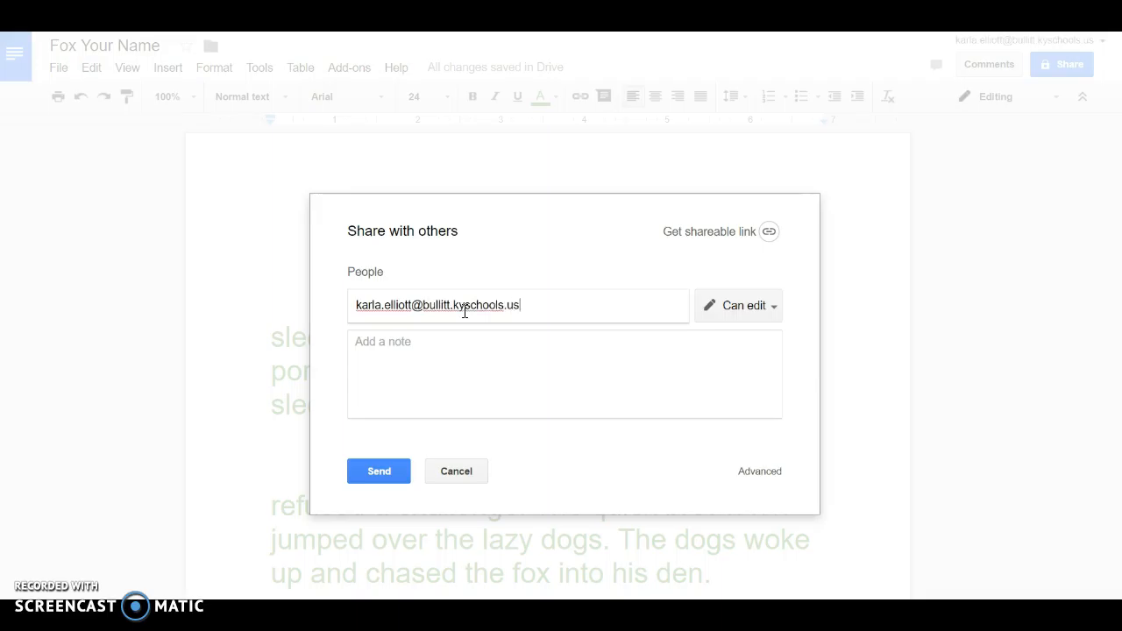
left_click(476, 376)
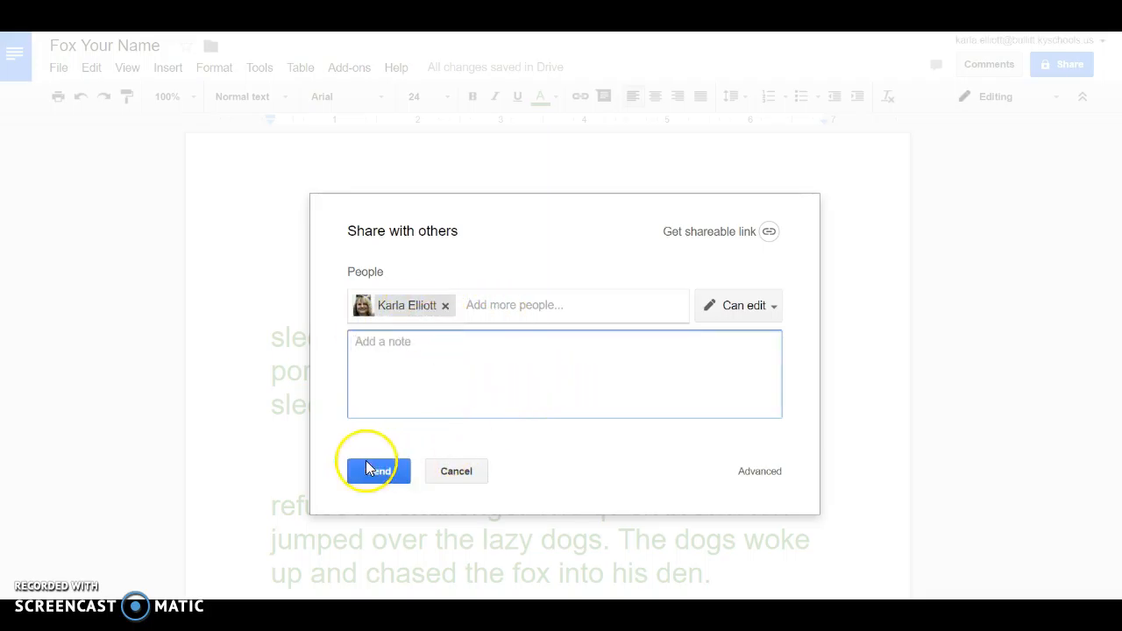
left_click(775, 307)
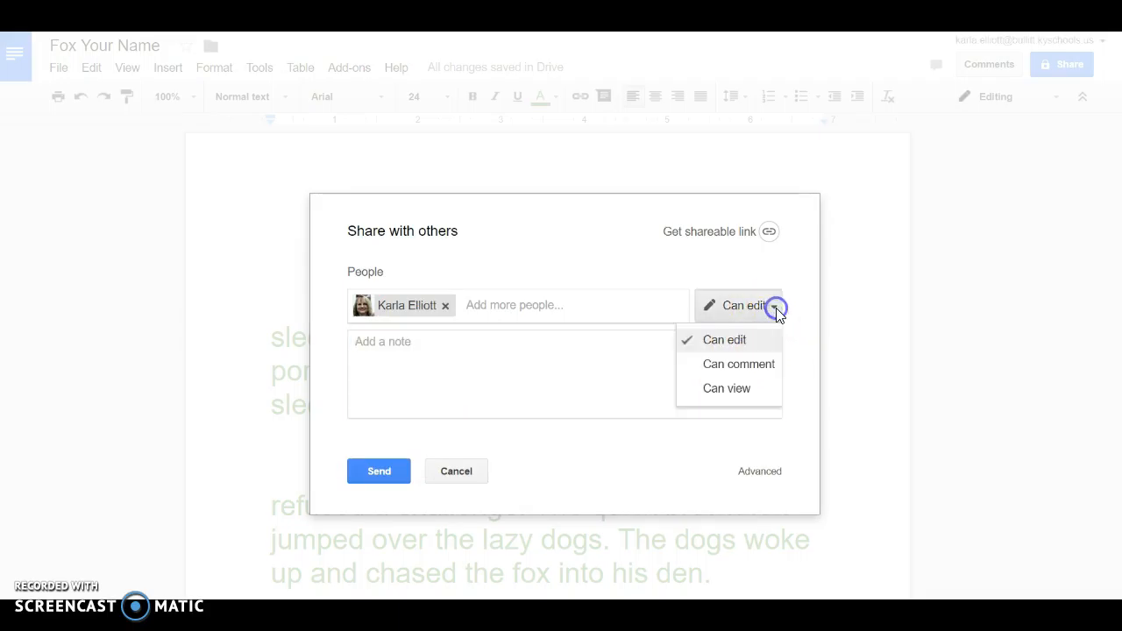
left_click(749, 364)
left_click(760, 316)
left_click(745, 341)
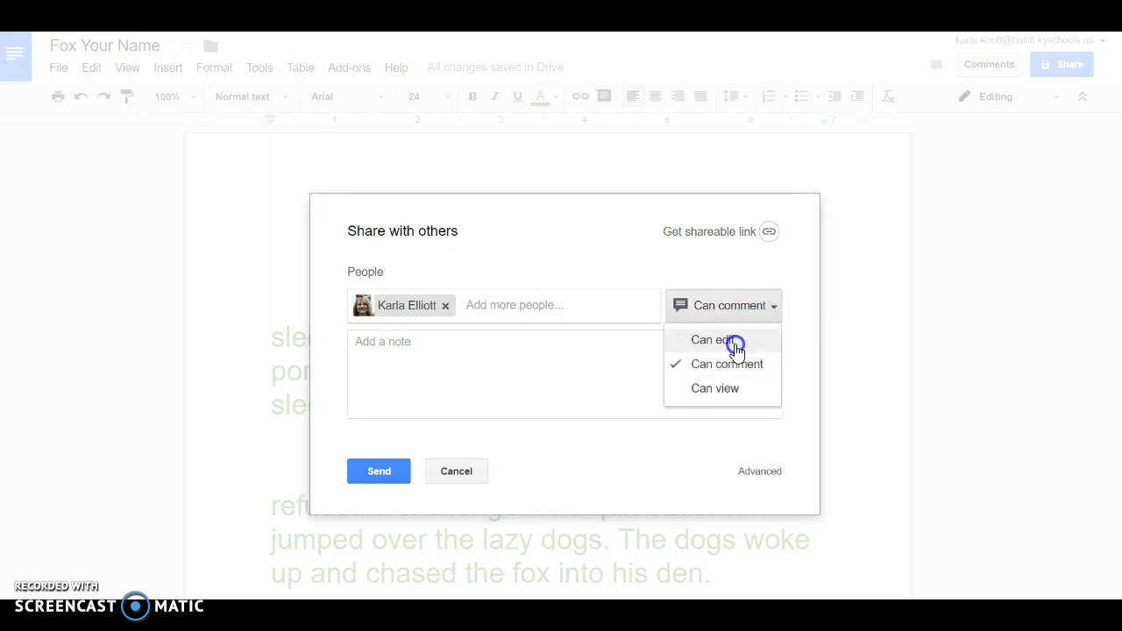
left_click(379, 471)
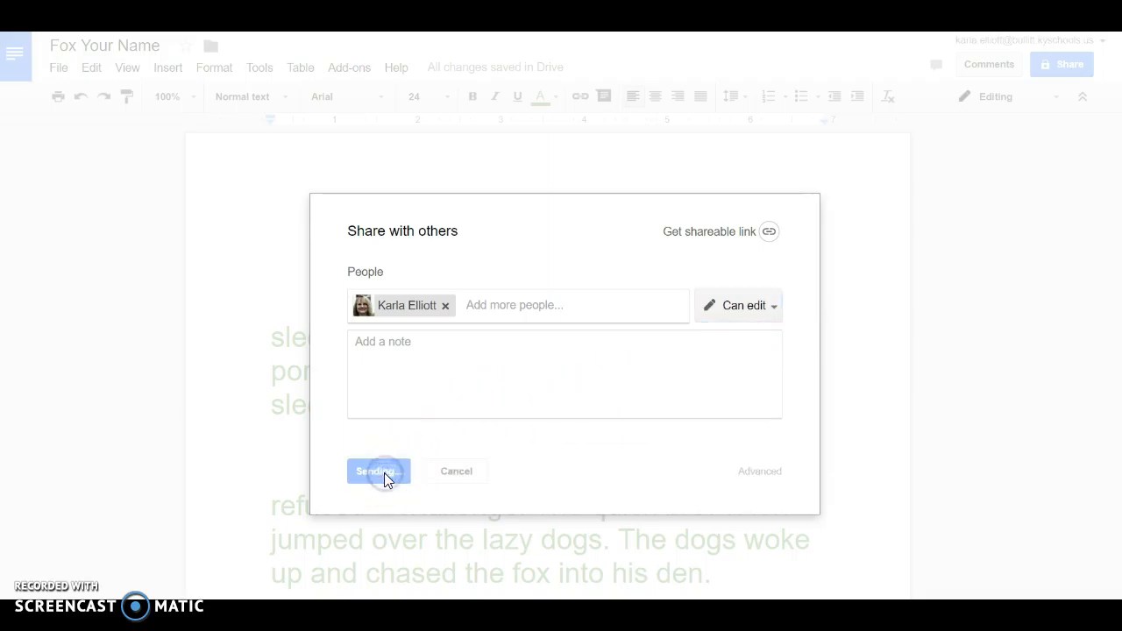